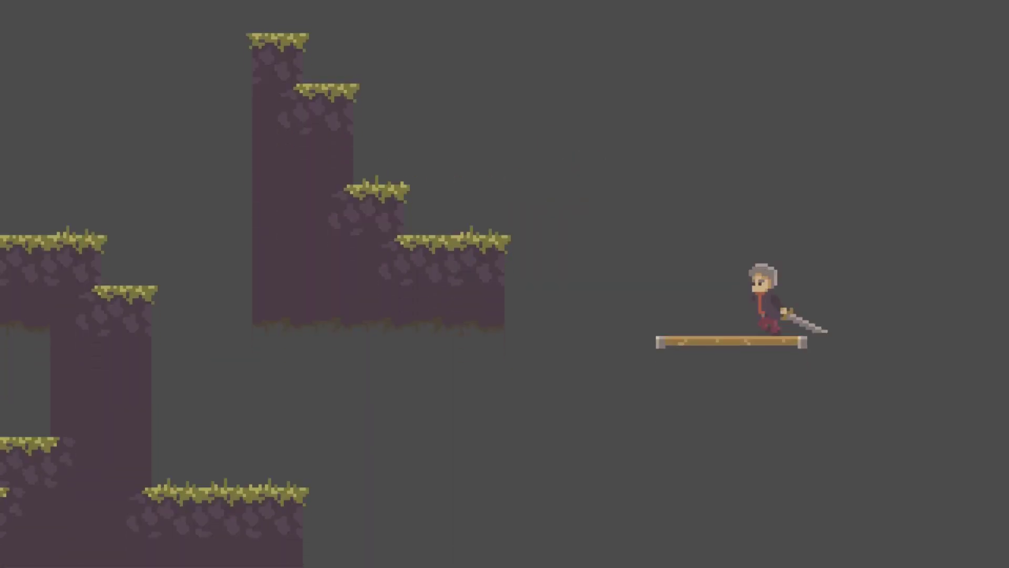
# Drop down through and jump up through the wooden platforms, then walk left beneath them
pyautogui.press('Down')
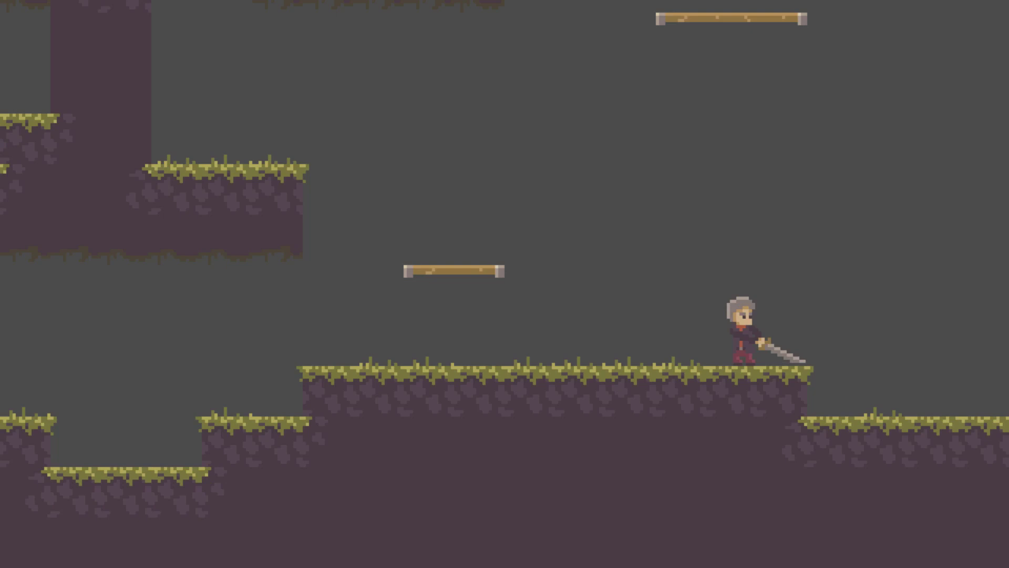
pyautogui.press('space')
pyautogui.press('Left')
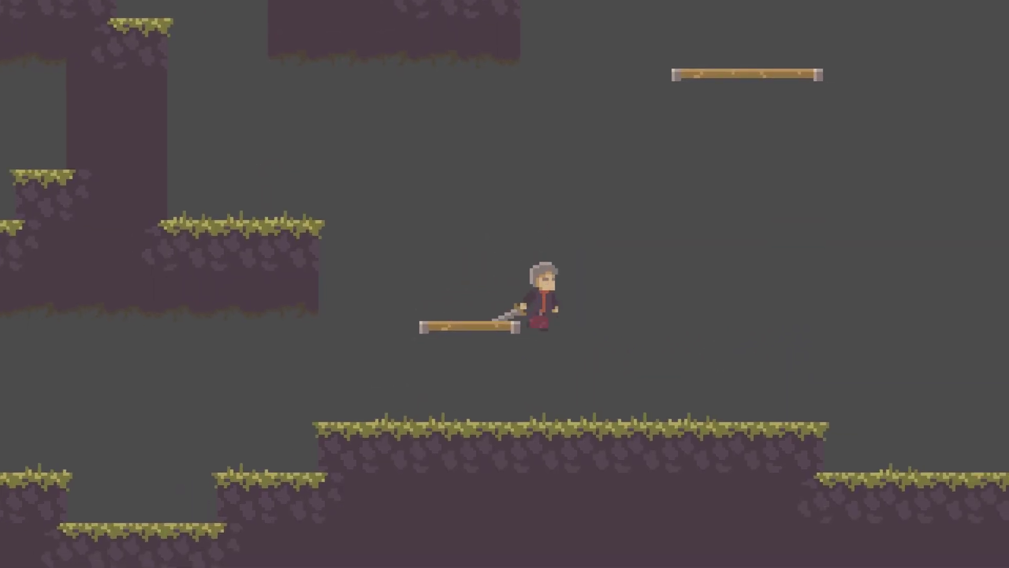
pyautogui.press('Down')
pyautogui.press('Left')
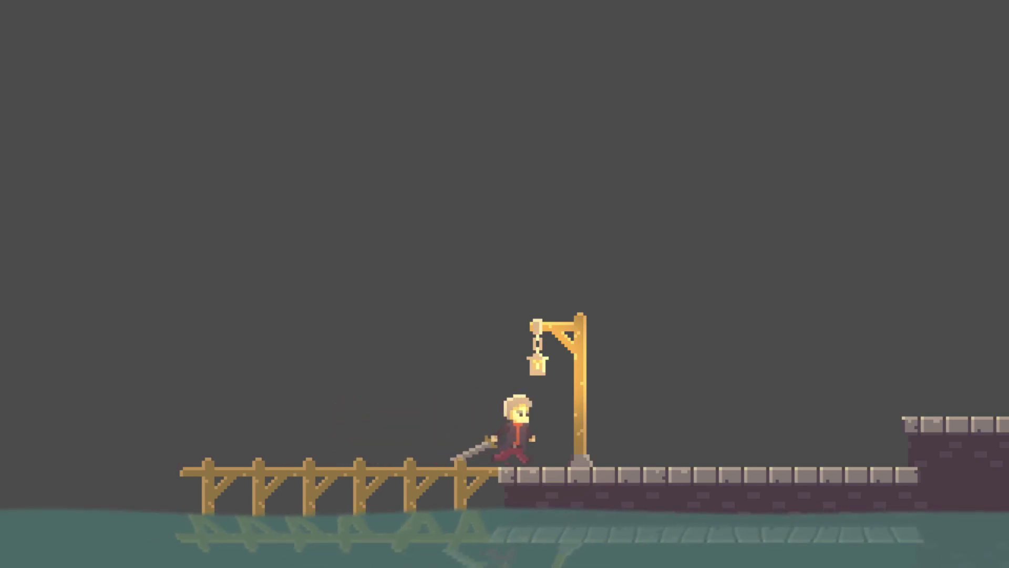
# Walk the player back and forth past the lamp post onto the wooden pier
pyautogui.press('Right')
pyautogui.press('Left')
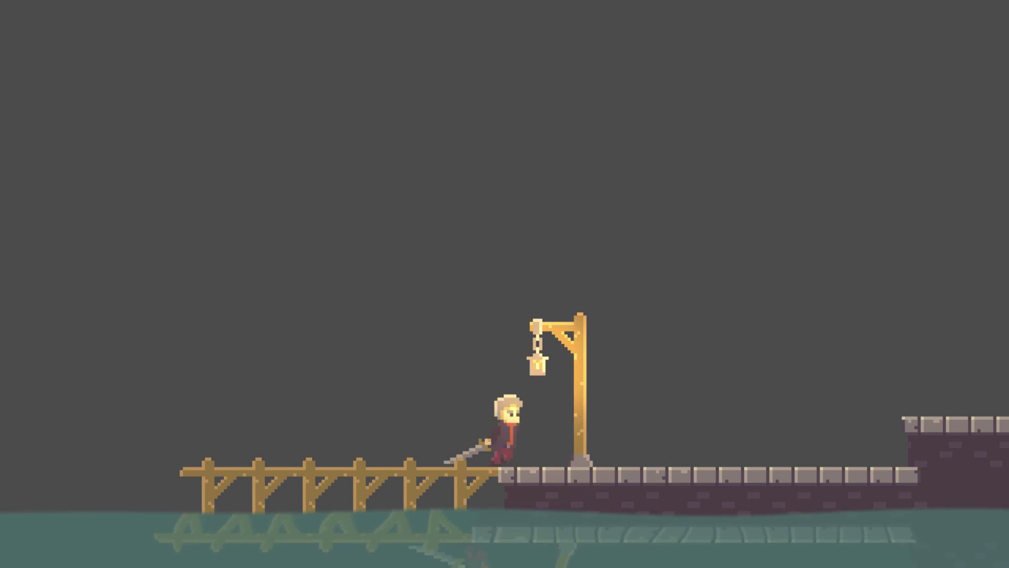
pyautogui.press('Right')
pyautogui.press('Left')
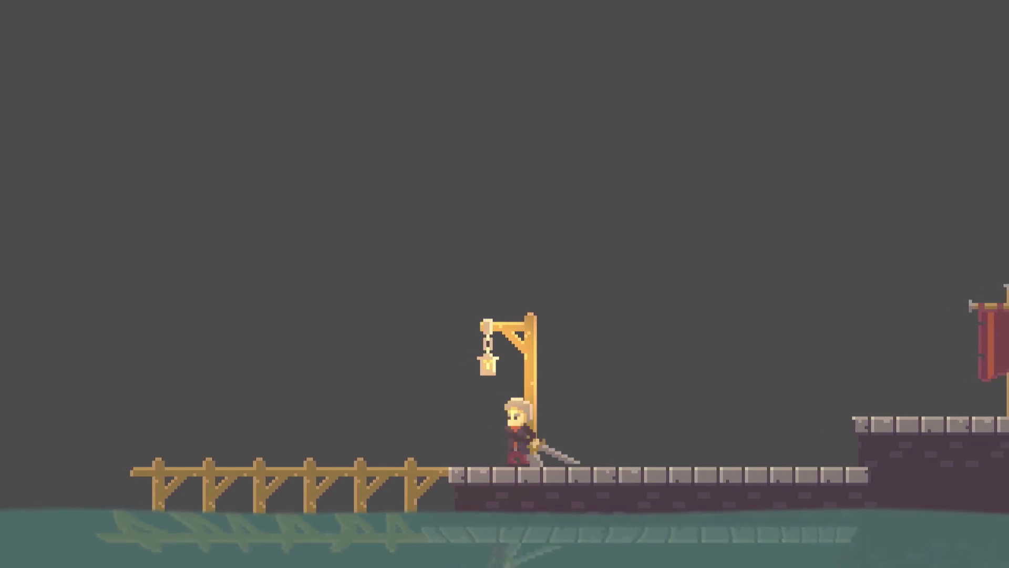
pyautogui.press('Right')
pyautogui.press('Right')
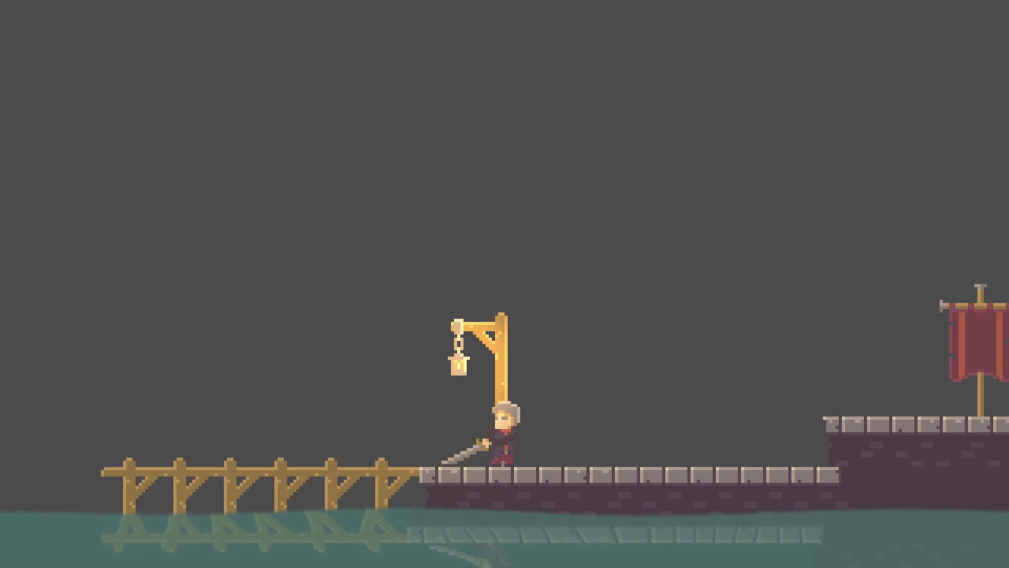
# Run right, jump onto the raised stone ledge and continue along the castle walkway
pyautogui.press('Left')
pyautogui.press('Right')
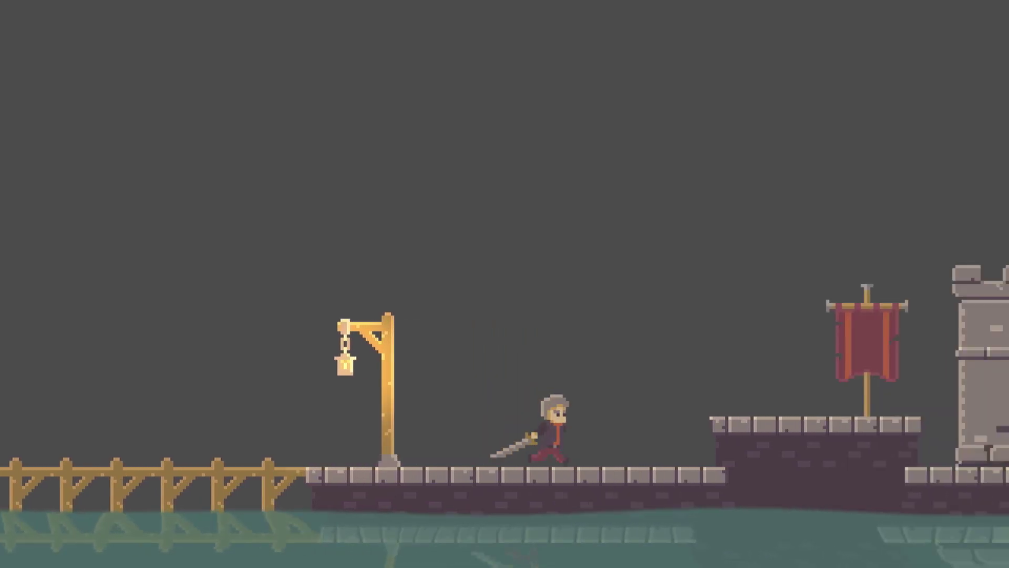
pyautogui.press('space')
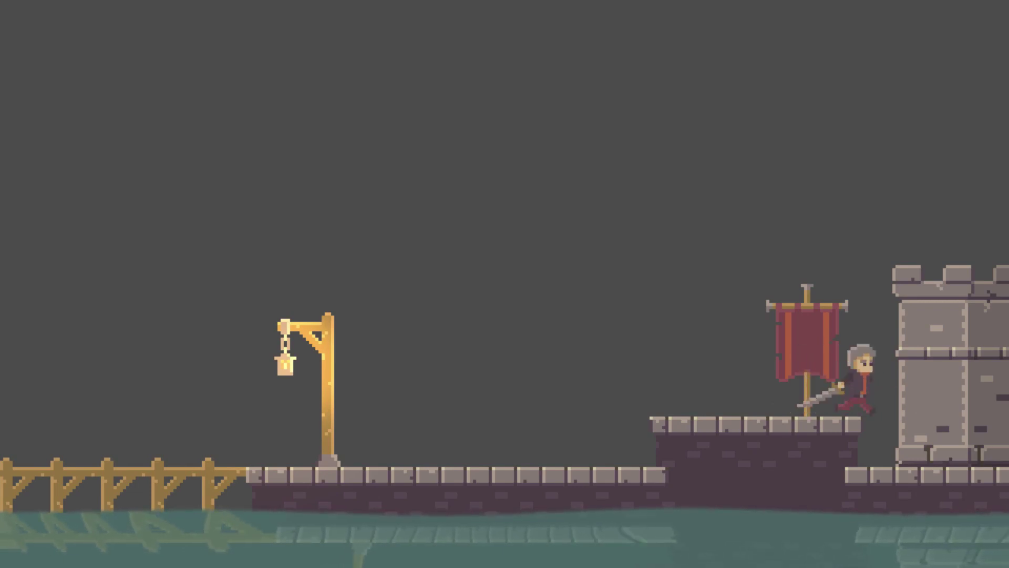
pyautogui.press('Right')
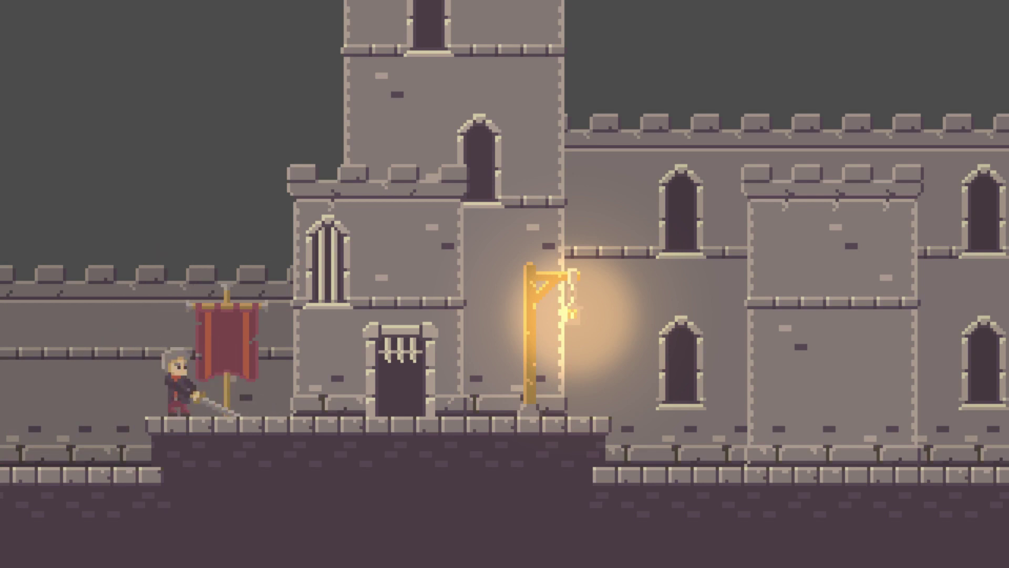
pyautogui.press('Right')
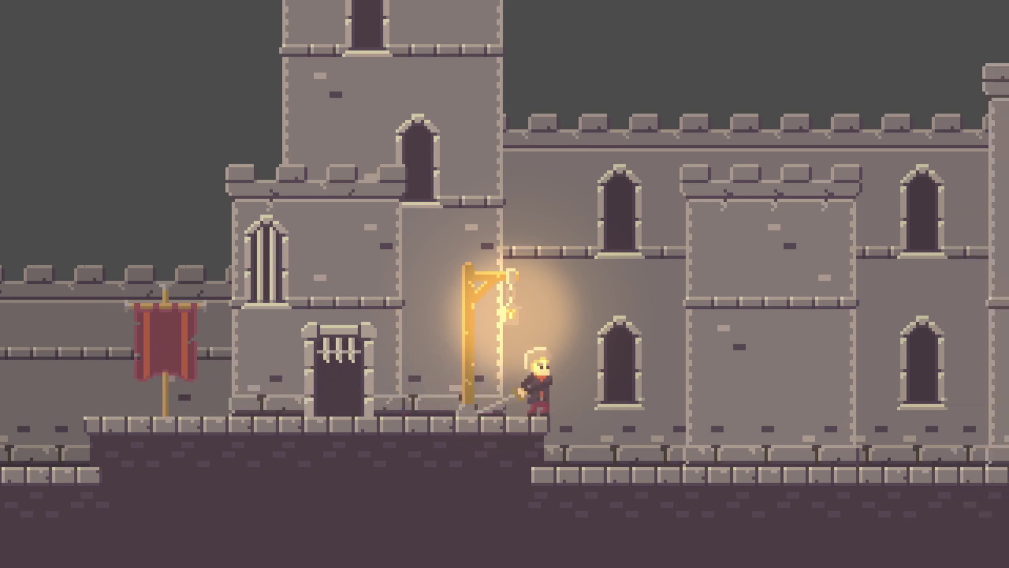
pyautogui.press('space')
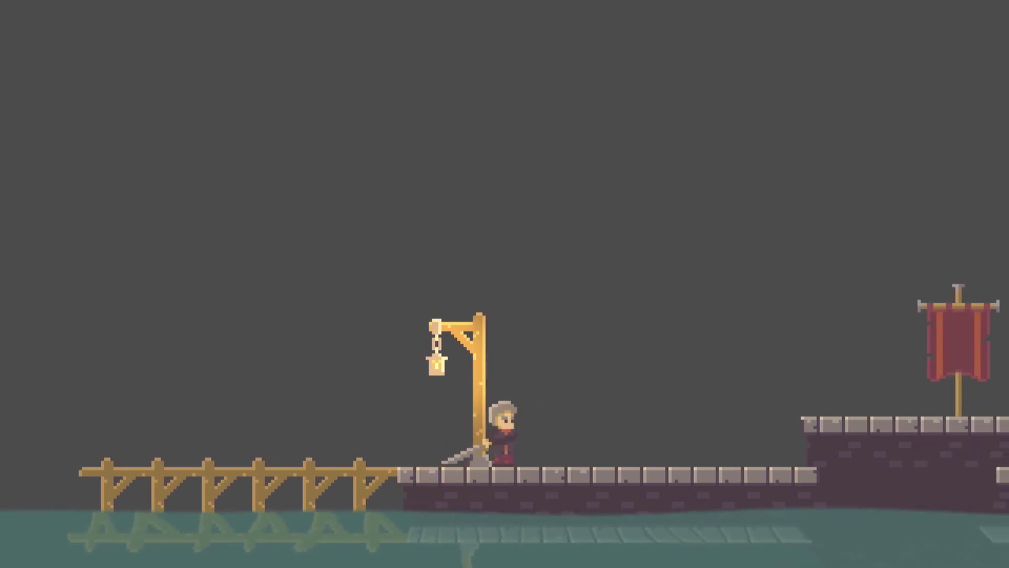
# Walk right and jump near the banner ledge, then walk back left onto the wooden pier
pyautogui.press('Right')
pyautogui.press('space')
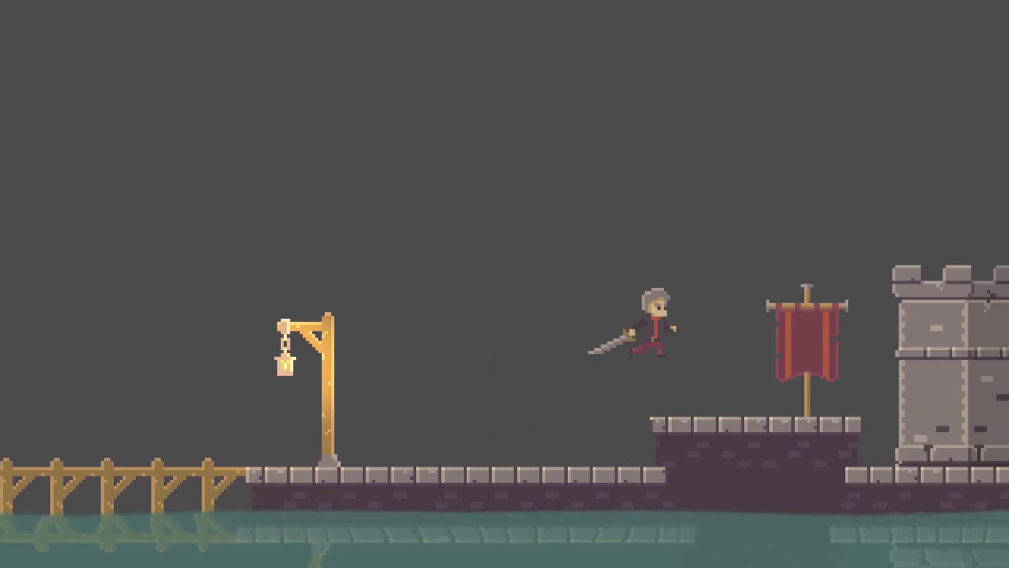
pyautogui.press('Left')
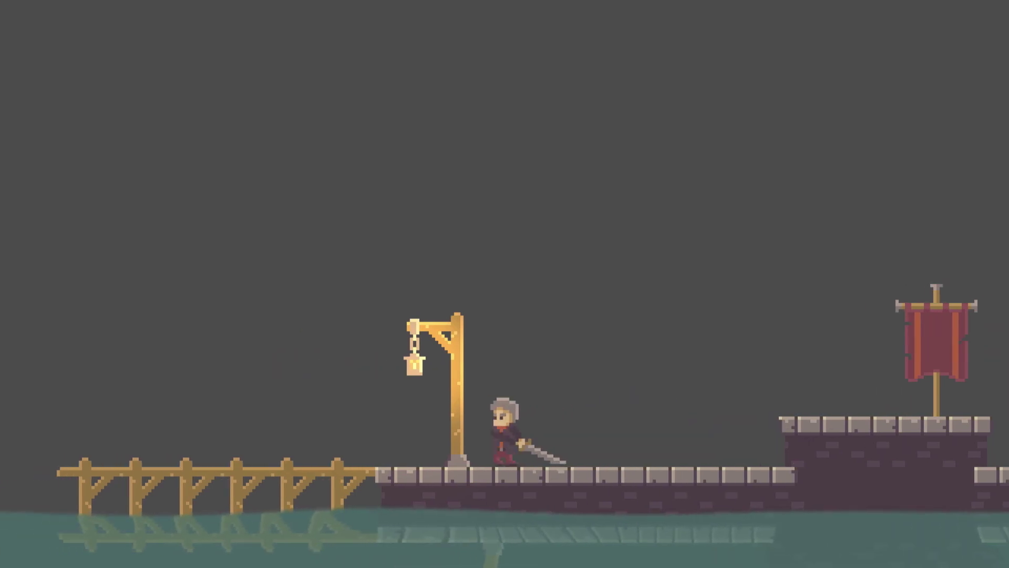
pyautogui.press('Left')
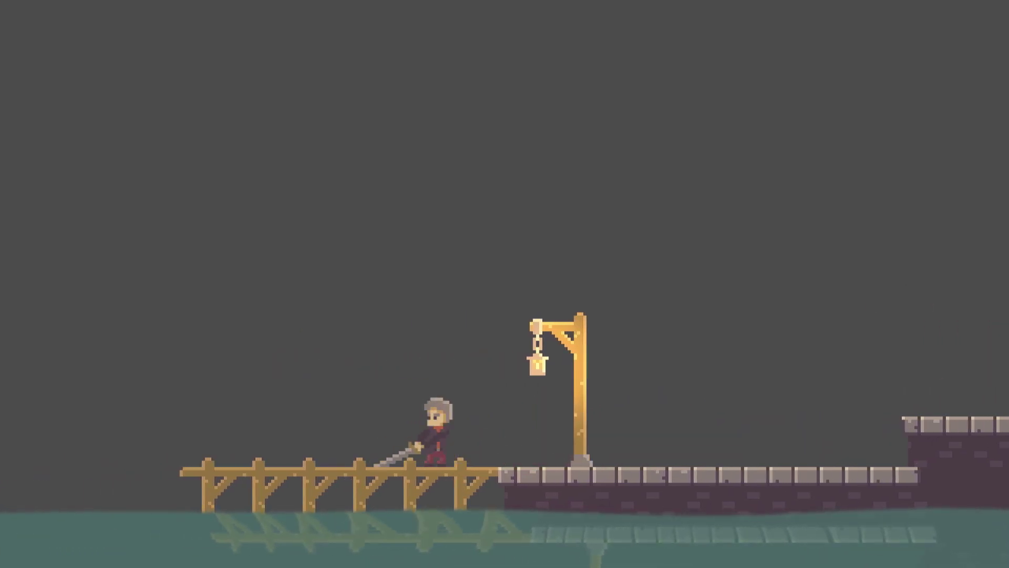
pyautogui.press('Left')
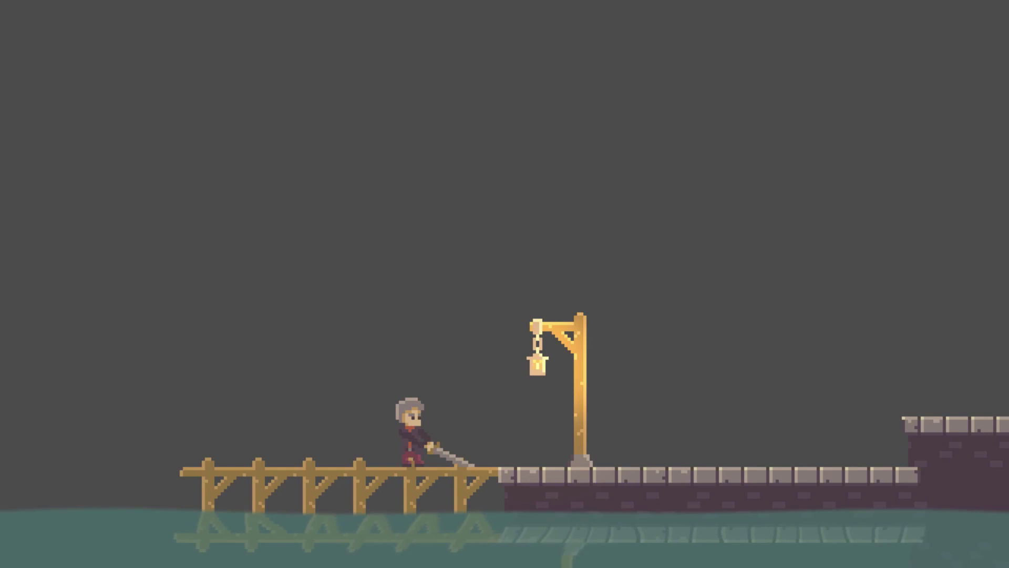
pyautogui.press('Right')
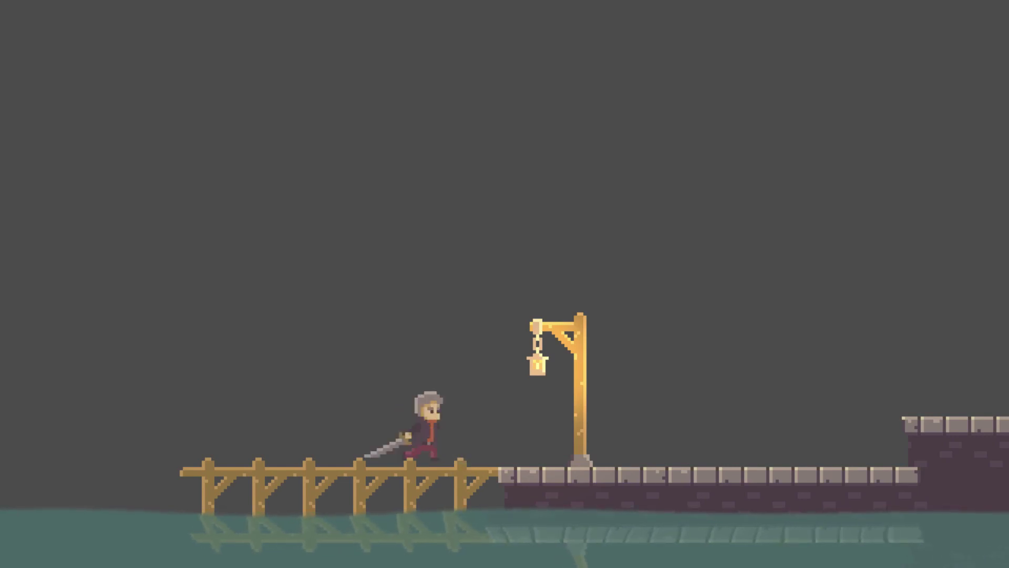
pyautogui.press('Left')
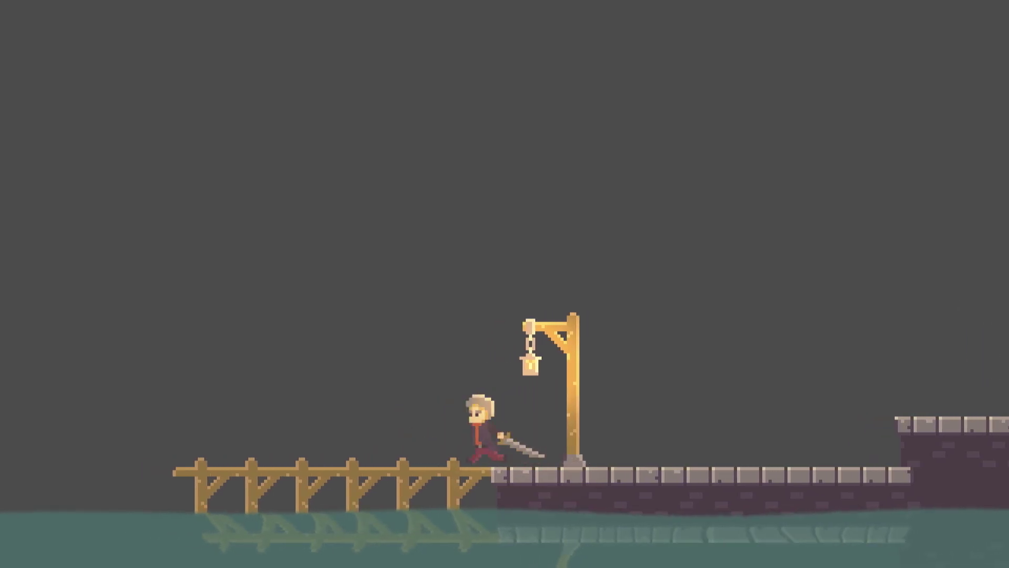
pyautogui.press('Right')
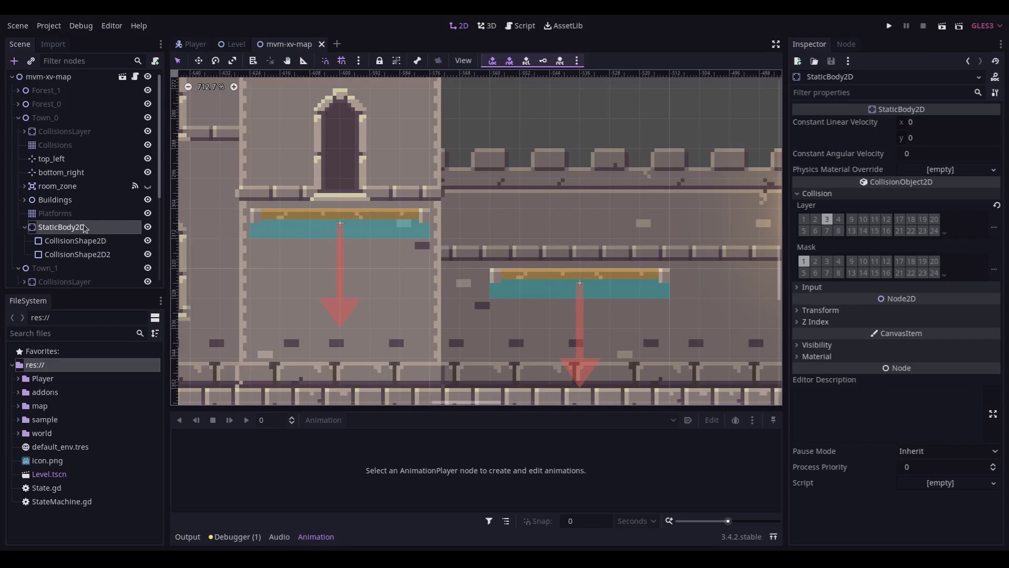
pyautogui.click(48, 214)
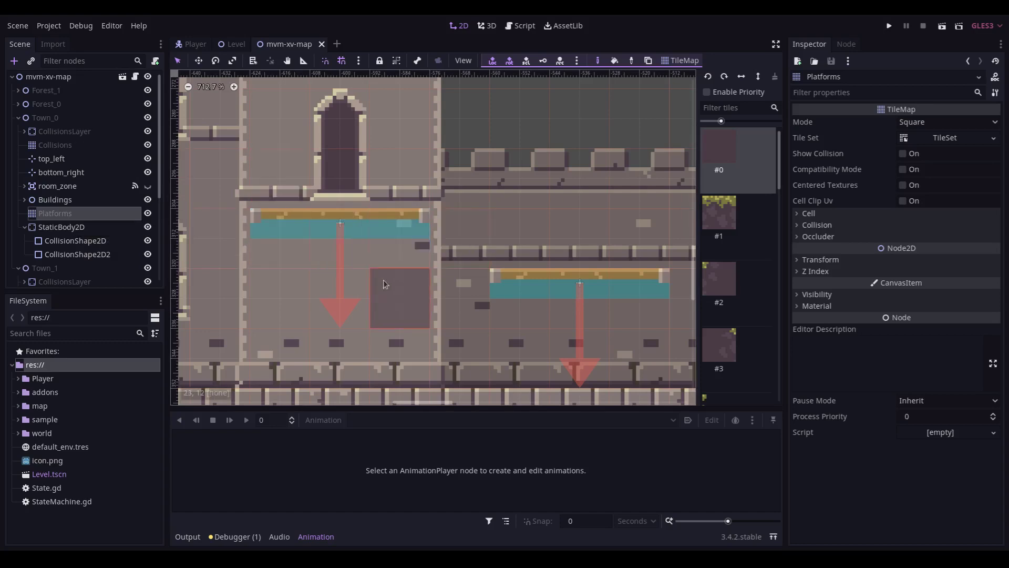
pyautogui.click(77, 230)
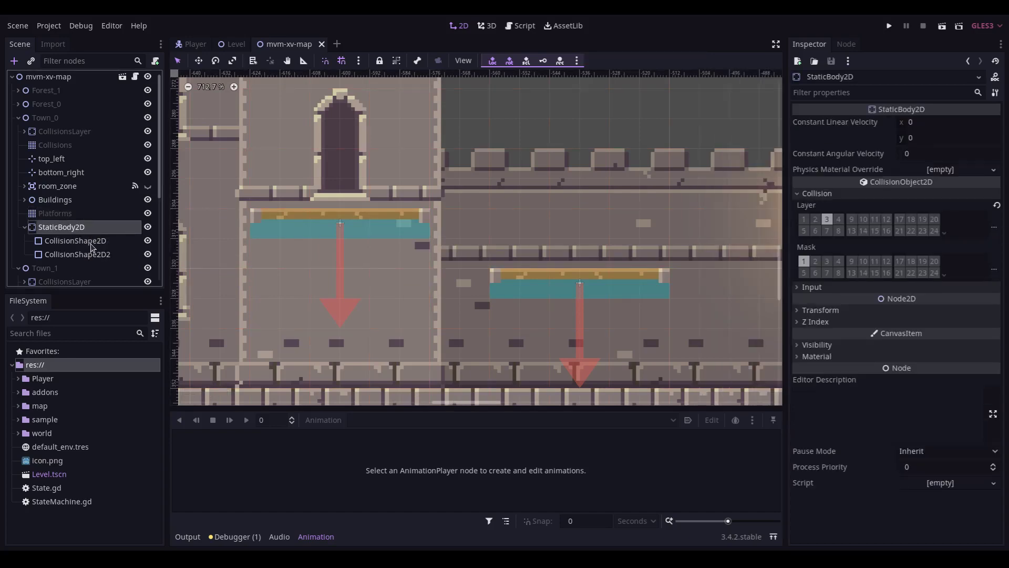
pyautogui.click(92, 243)
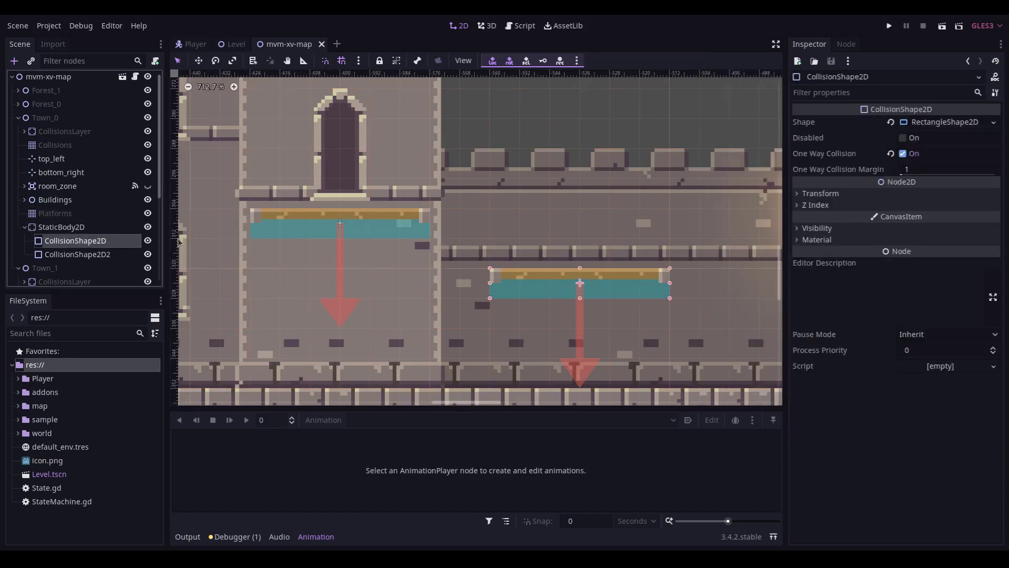
pyautogui.click(97, 256)
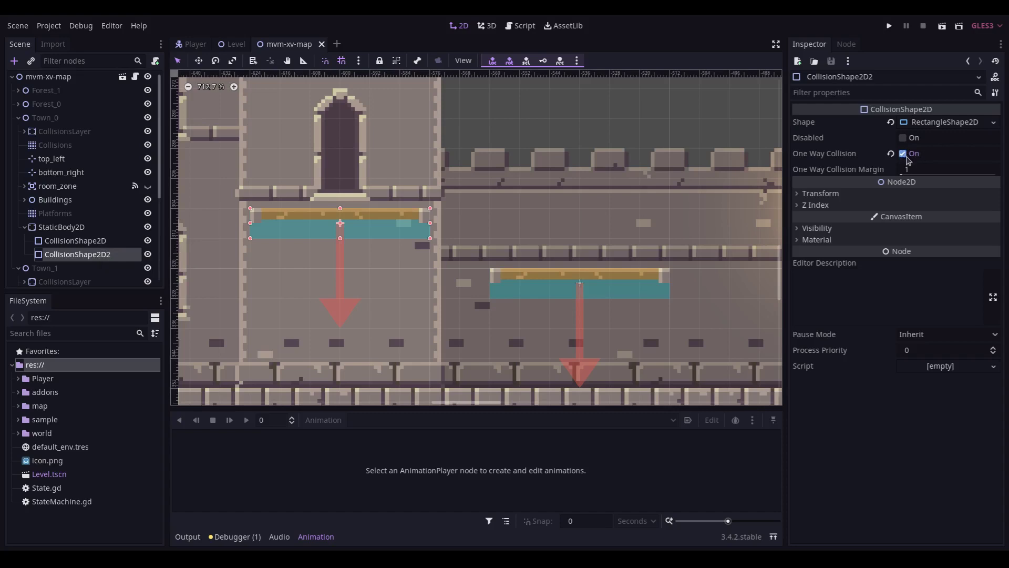
pyautogui.click(68, 231)
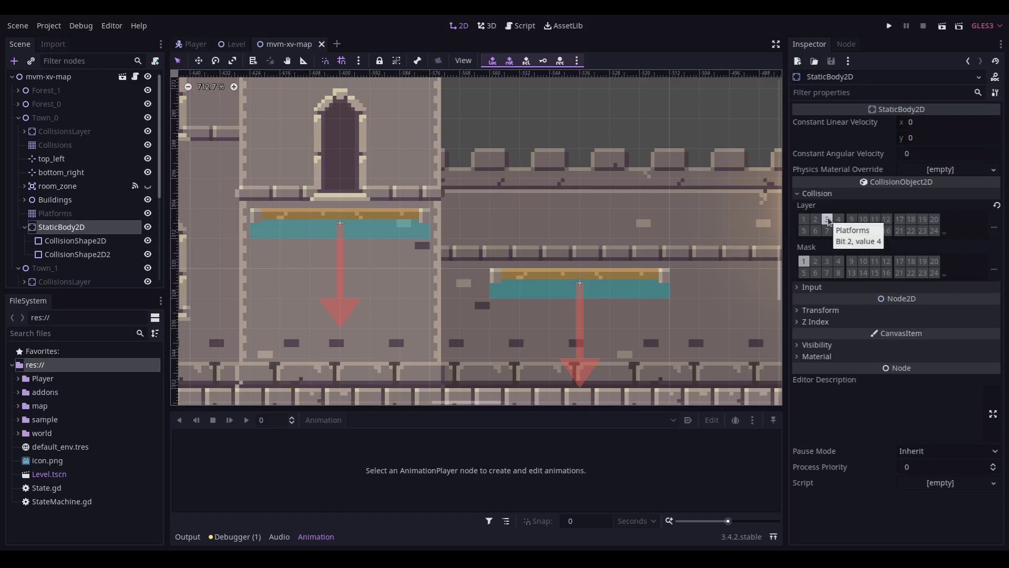
pyautogui.click(195, 45)
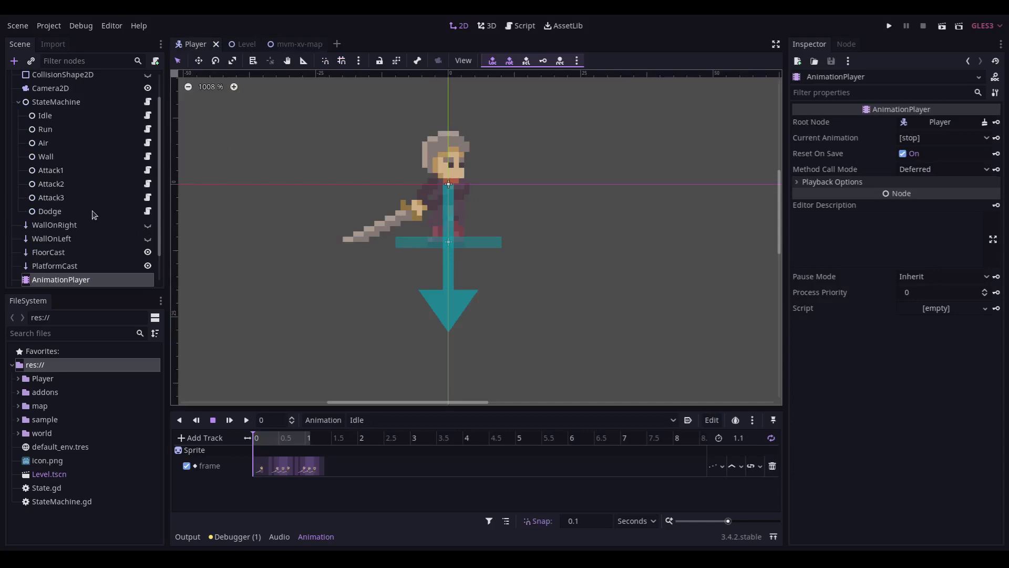
# Compare the FloorCast and PlatformCast masks, then enable Platforms mask bit 3 on Player
pyautogui.click(70, 269)
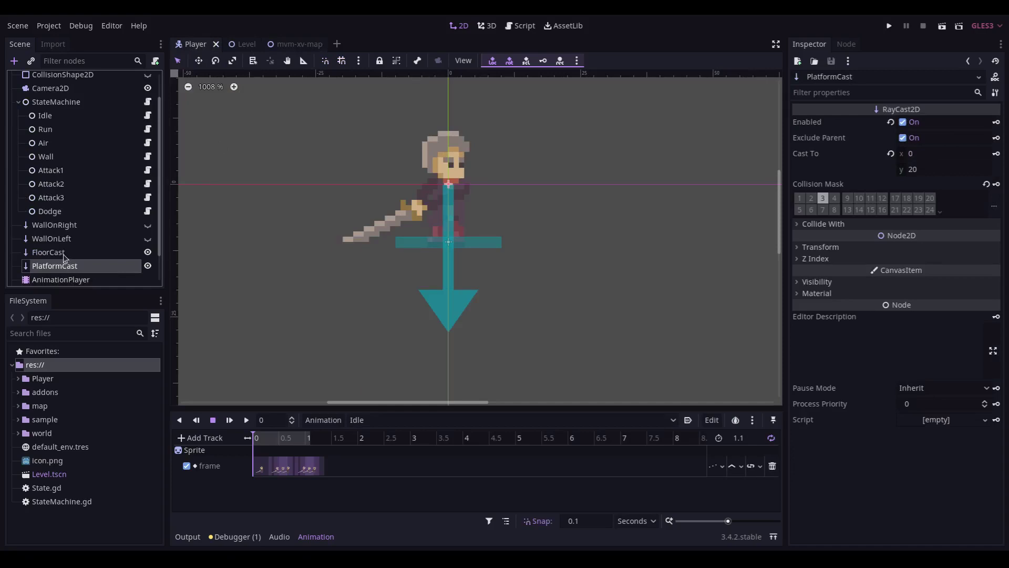
pyautogui.click(65, 256)
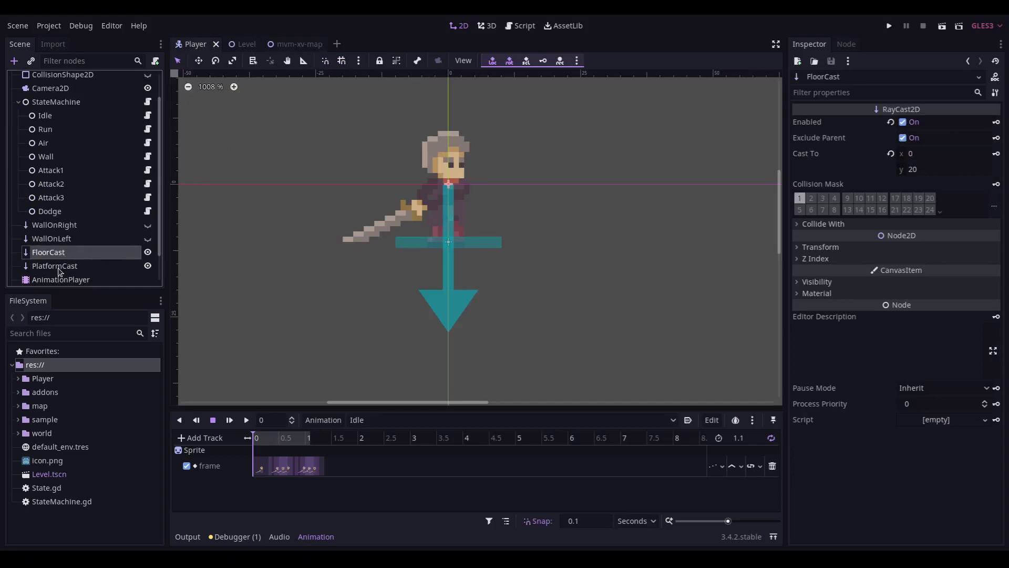
pyautogui.click(58, 268)
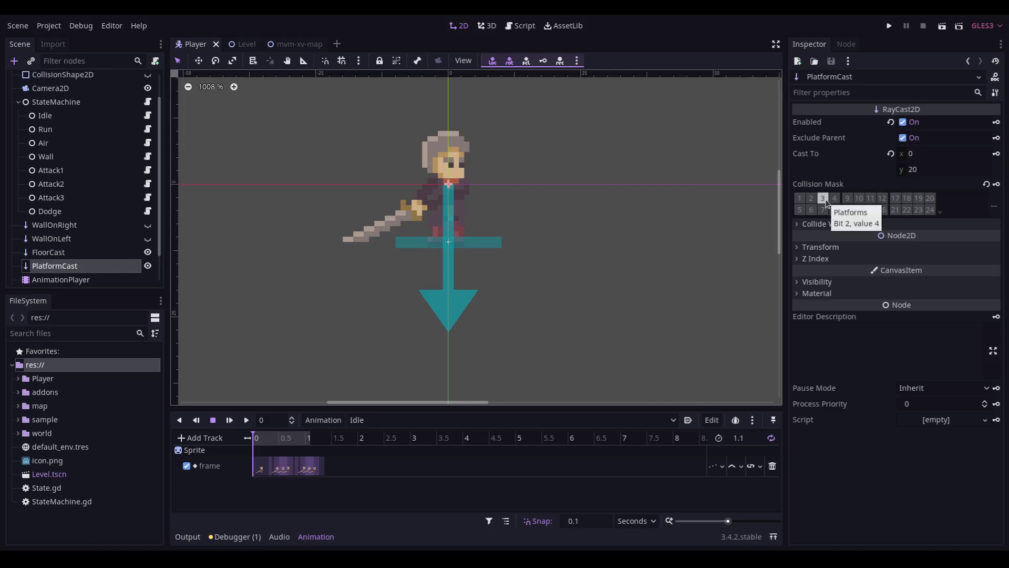
pyautogui.scroll(2, 89, 164)
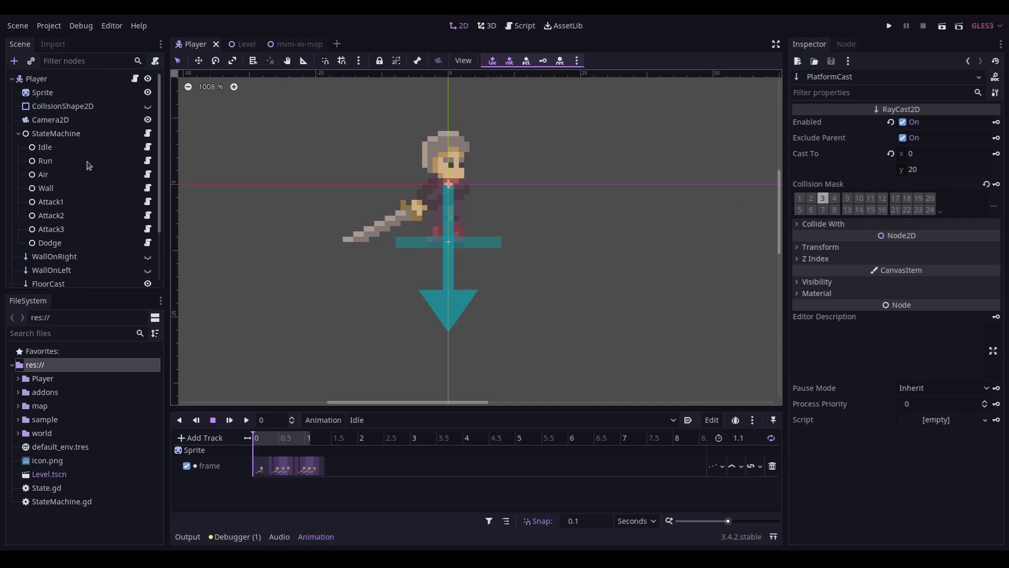
pyautogui.click(44, 82)
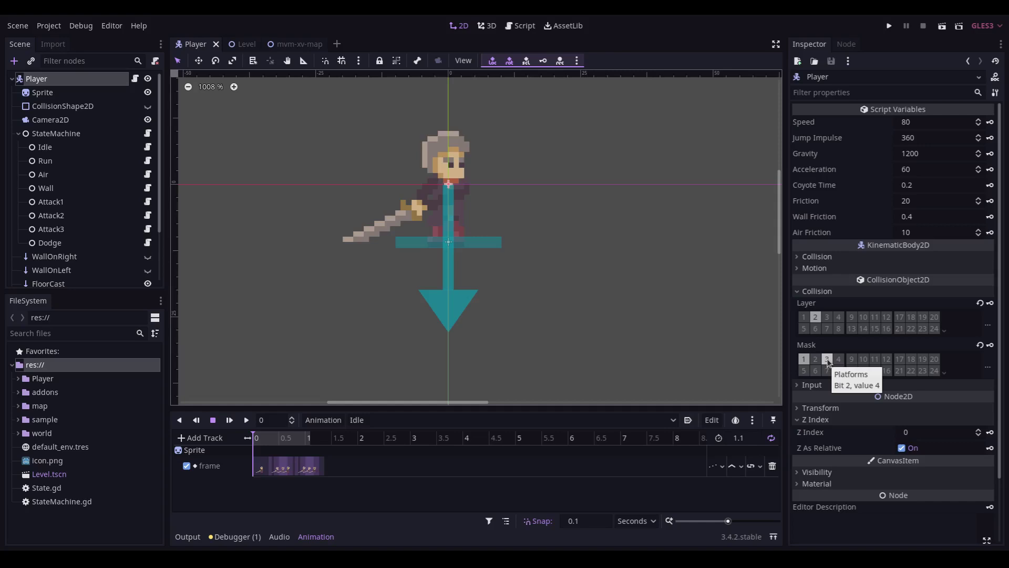
pyautogui.click(827, 360)
# Review Player.gd and inspect DropDetect's CollisionShape2D in the 2D view
pyautogui.click(523, 25)
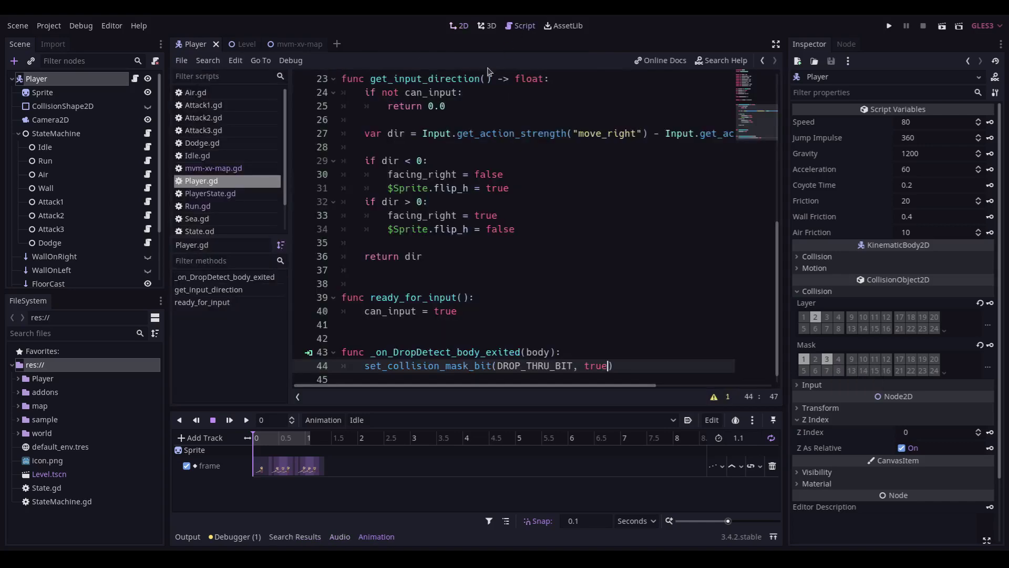
pyautogui.scroll(2, 427, 225)
pyautogui.scroll(5, 427, 225)
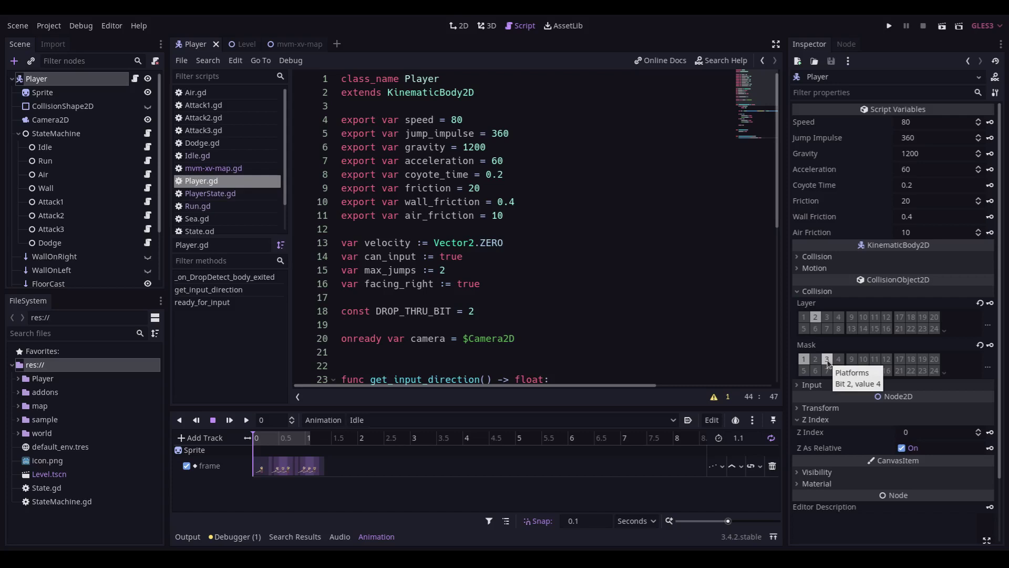
pyautogui.scroll(-1, 504, 249)
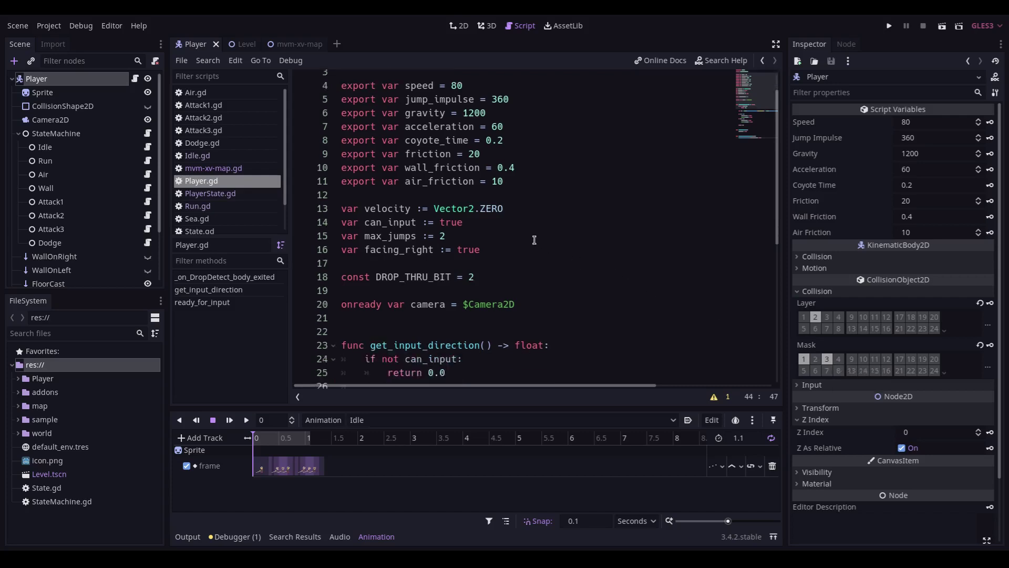
pyautogui.scroll(-4, 505, 249)
pyautogui.scroll(1, 505, 249)
pyautogui.scroll(3, 505, 248)
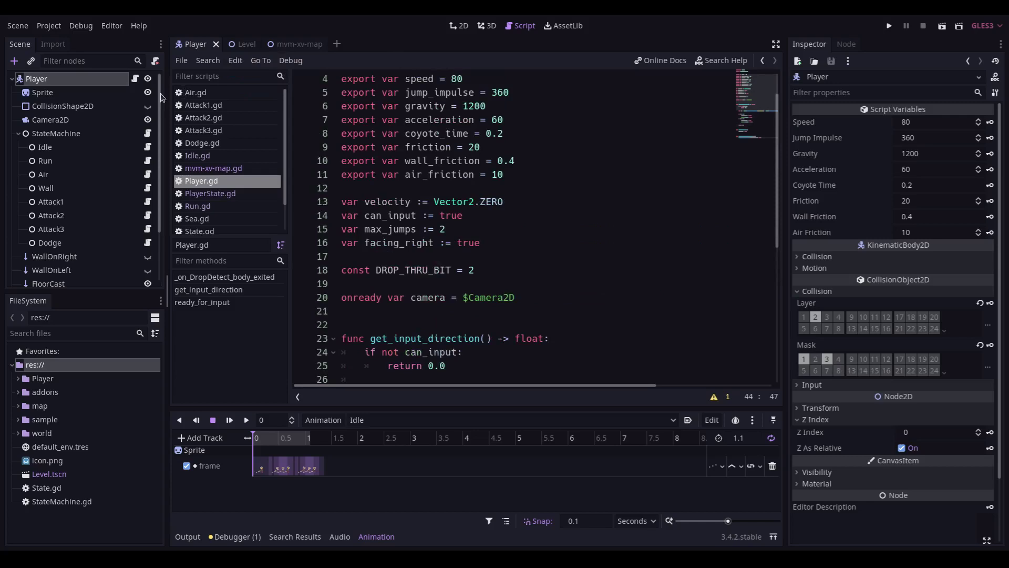
pyautogui.click(460, 25)
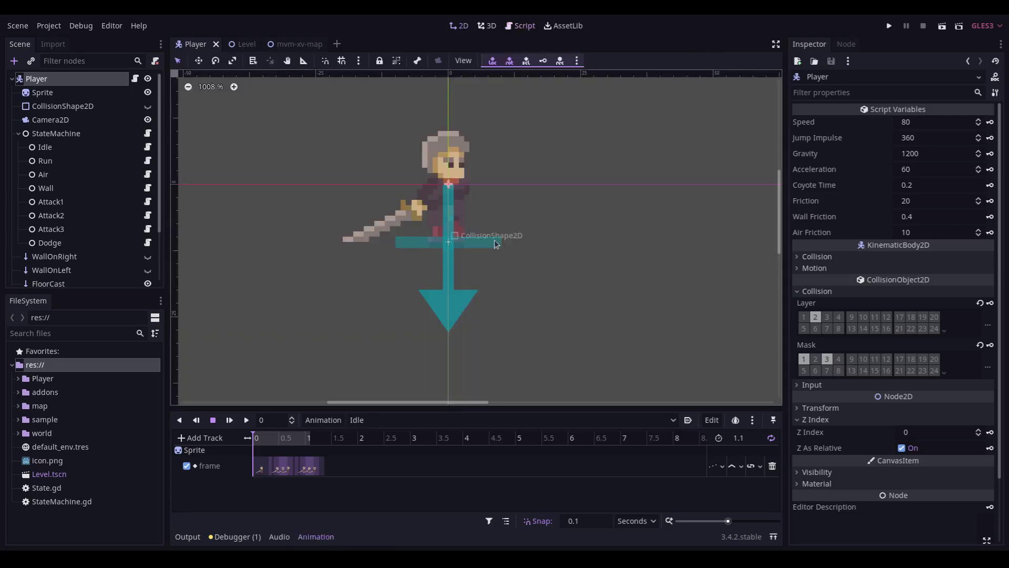
pyautogui.click(496, 245)
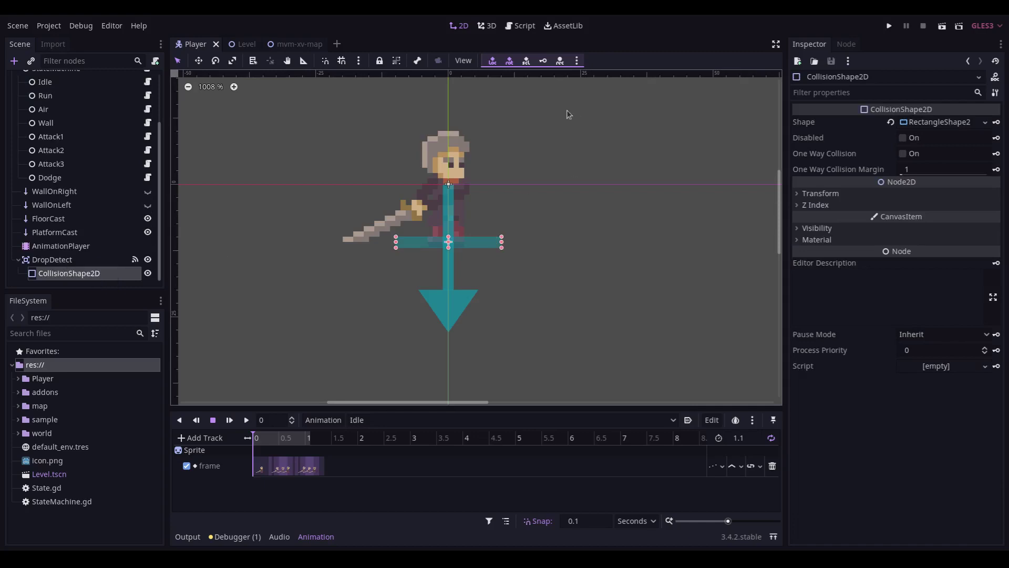
pyautogui.click(524, 26)
pyautogui.scroll(-1, 542, 253)
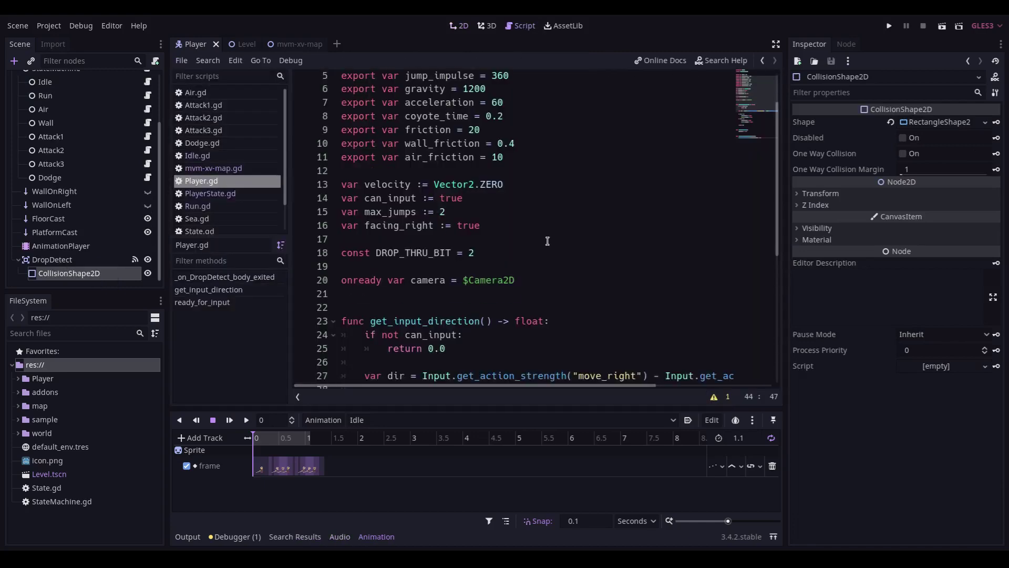
pyautogui.scroll(-2, 542, 252)
pyautogui.scroll(-2, 543, 253)
pyautogui.scroll(-1, 543, 253)
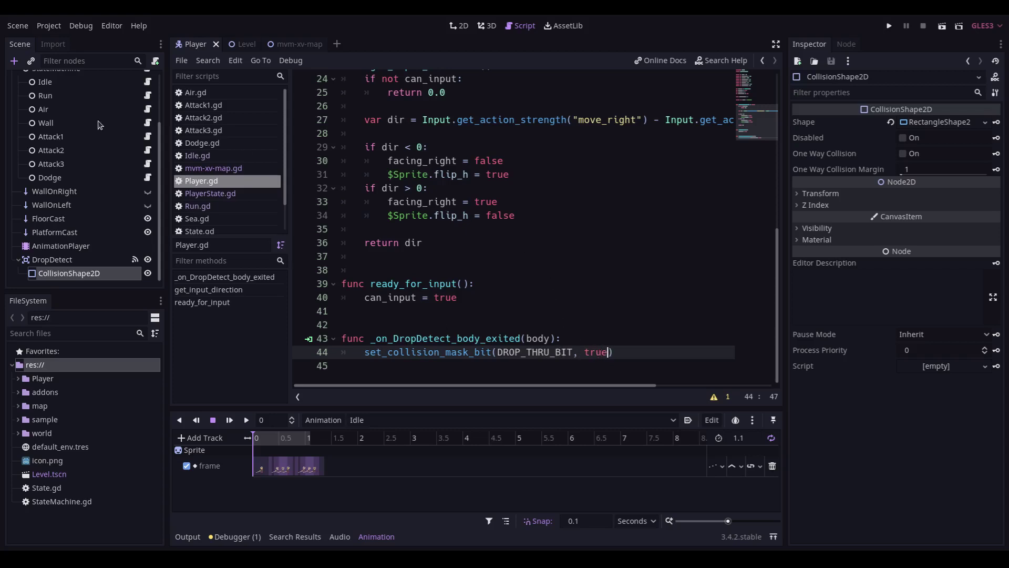
# Open Run.gd and select move_down in the jump check on line 28
pyautogui.click(197, 206)
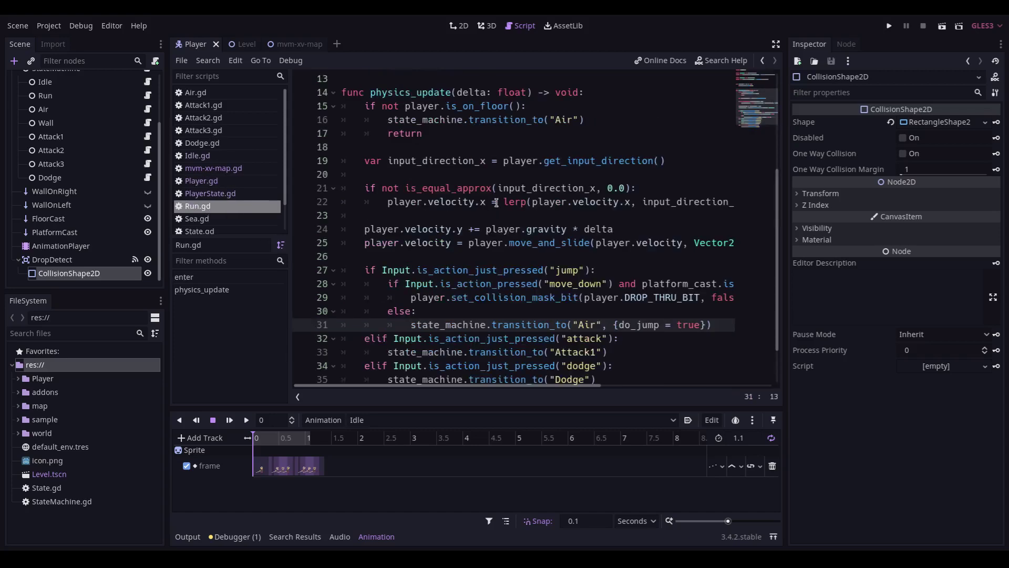
pyautogui.scroll(-2, 495, 257)
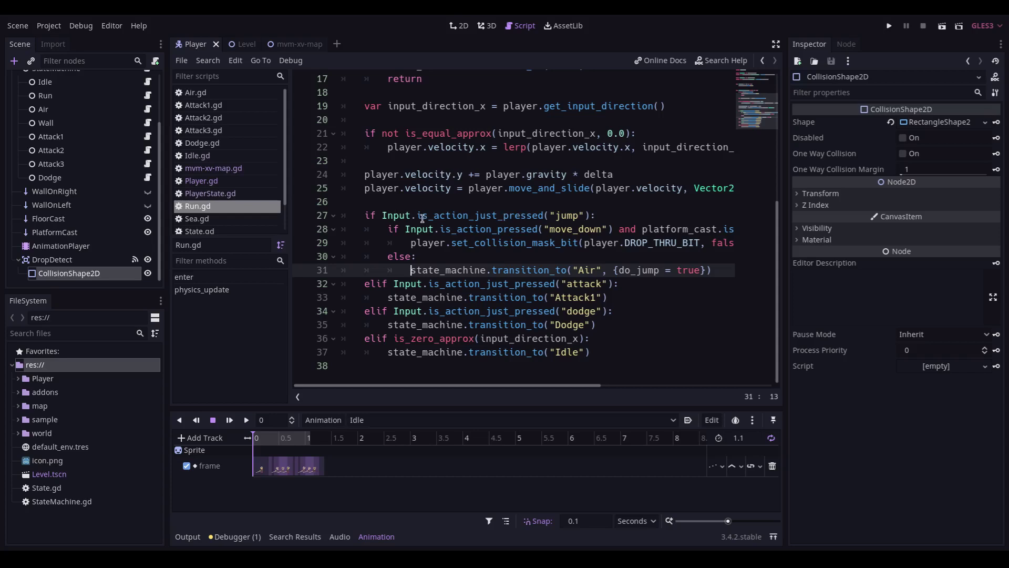
pyautogui.click(565, 216)
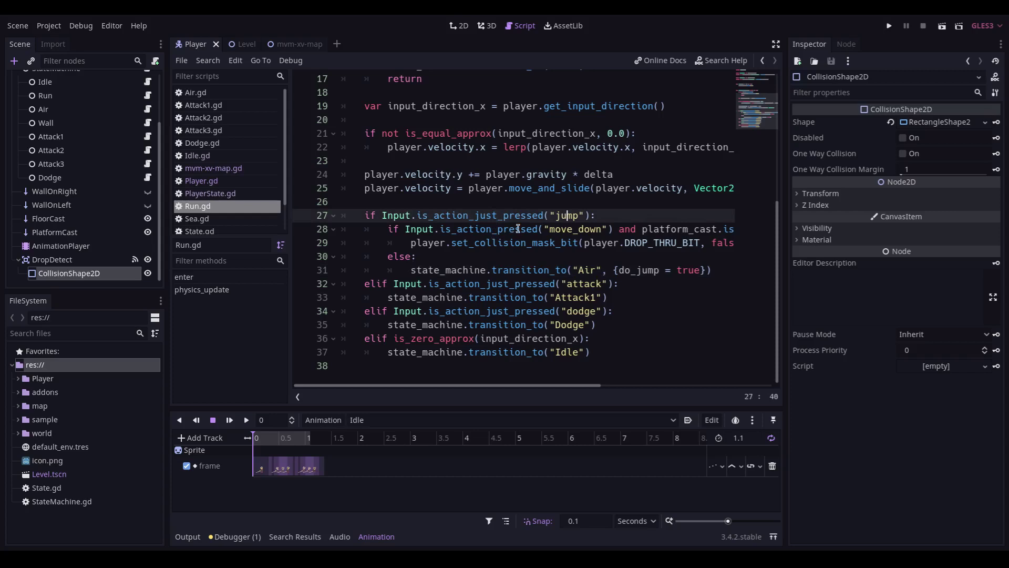
pyautogui.hscroll(2, 472, 281)
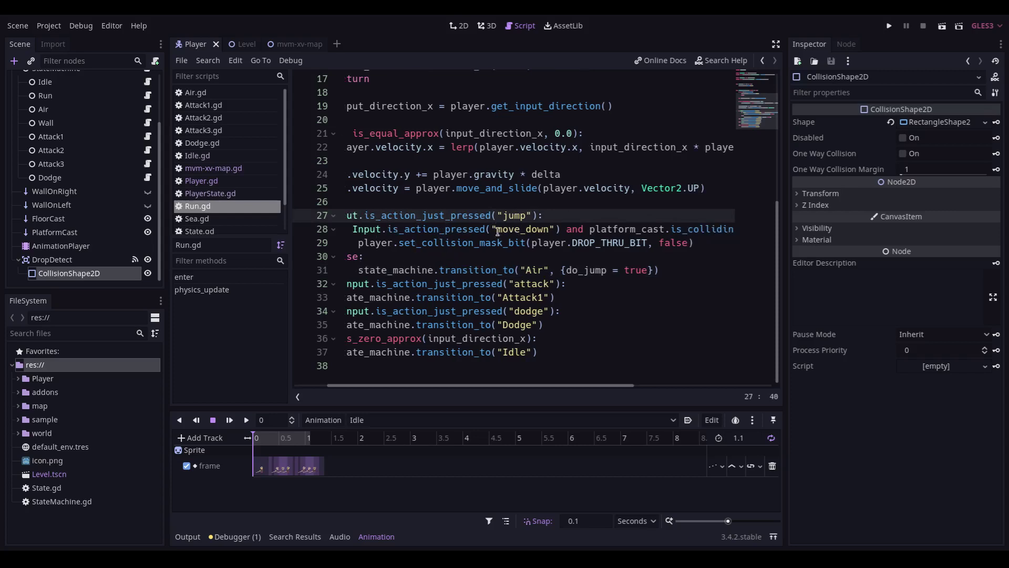
pyautogui.moveTo(497, 229); pyautogui.dragTo(549, 229)
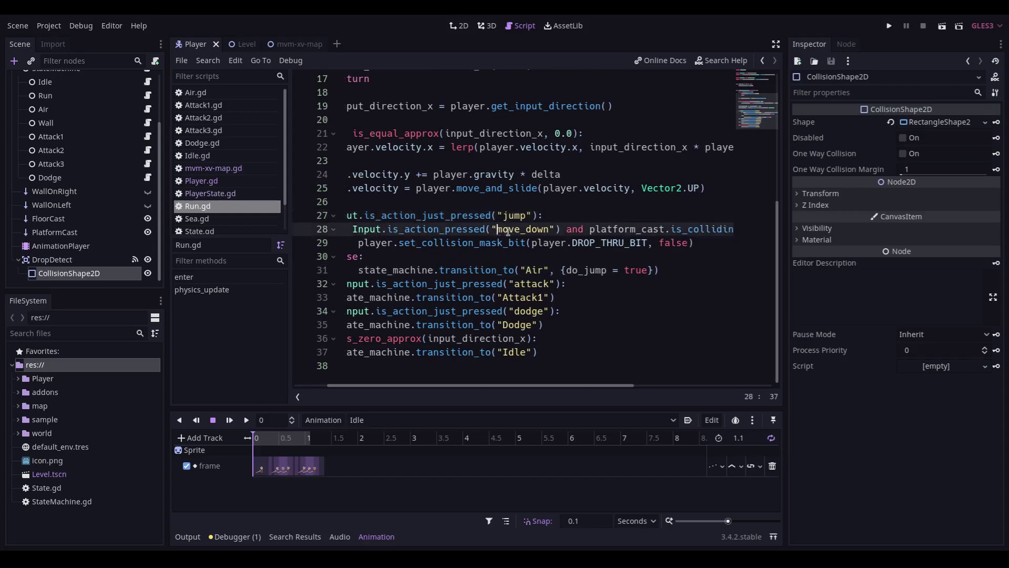
pyautogui.click(562, 230)
pyautogui.hscroll(-2, 562, 230)
pyautogui.hscroll(2, 562, 230)
pyautogui.hscroll(6, 543, 230)
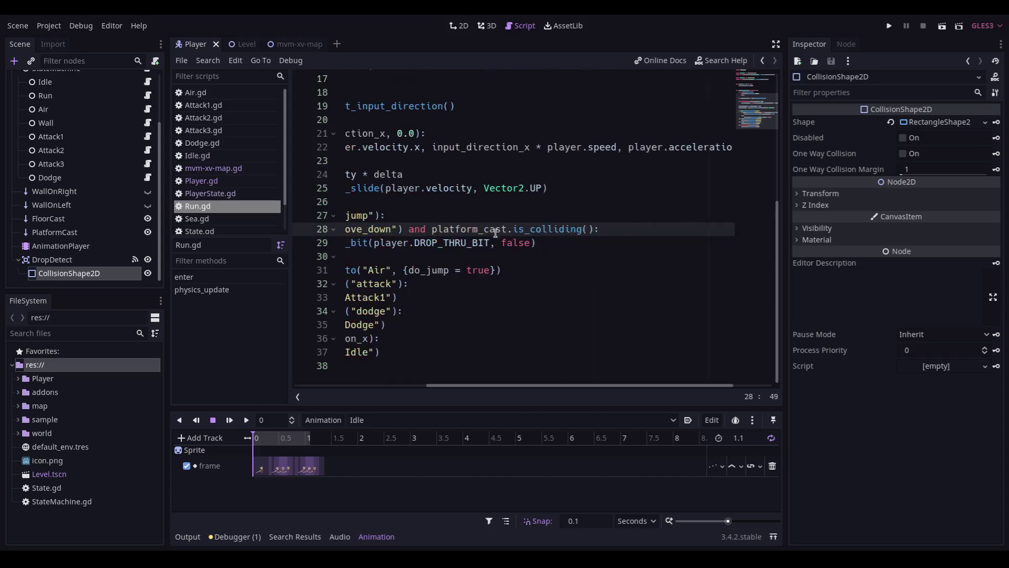
pyautogui.hscroll(-3, 548, 238)
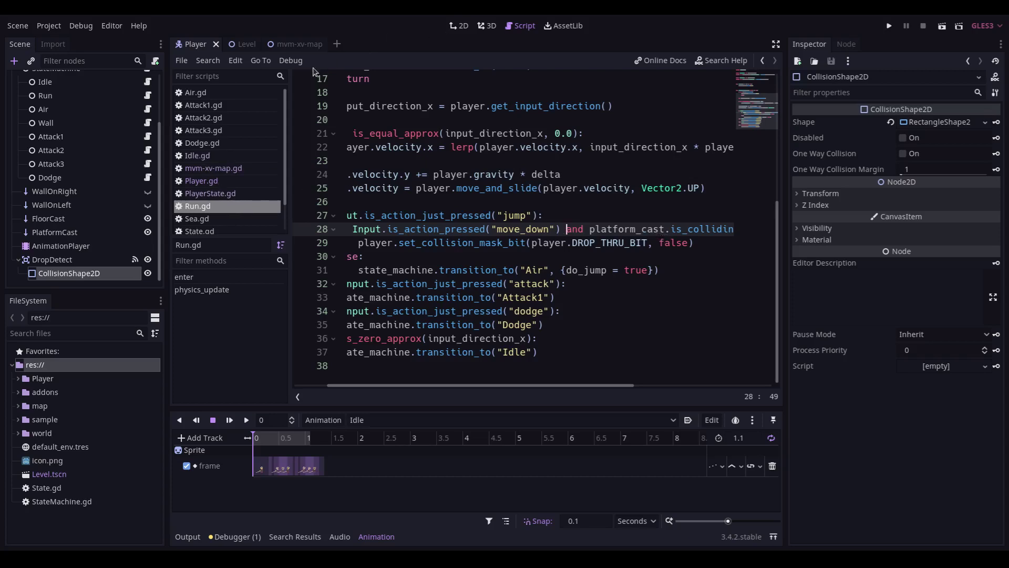
pyautogui.scroll(2, 87, 238)
pyautogui.scroll(-1, 75, 260)
pyautogui.scroll(-1, 70, 269)
# Select the DropDetect node and open the Player.gd script for review
pyautogui.click(67, 266)
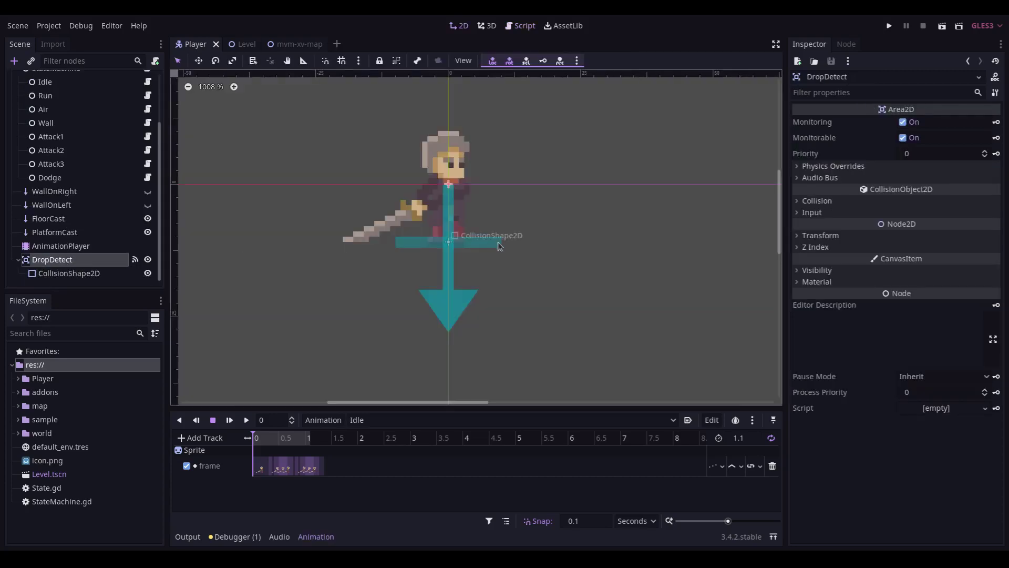
pyautogui.click(519, 29)
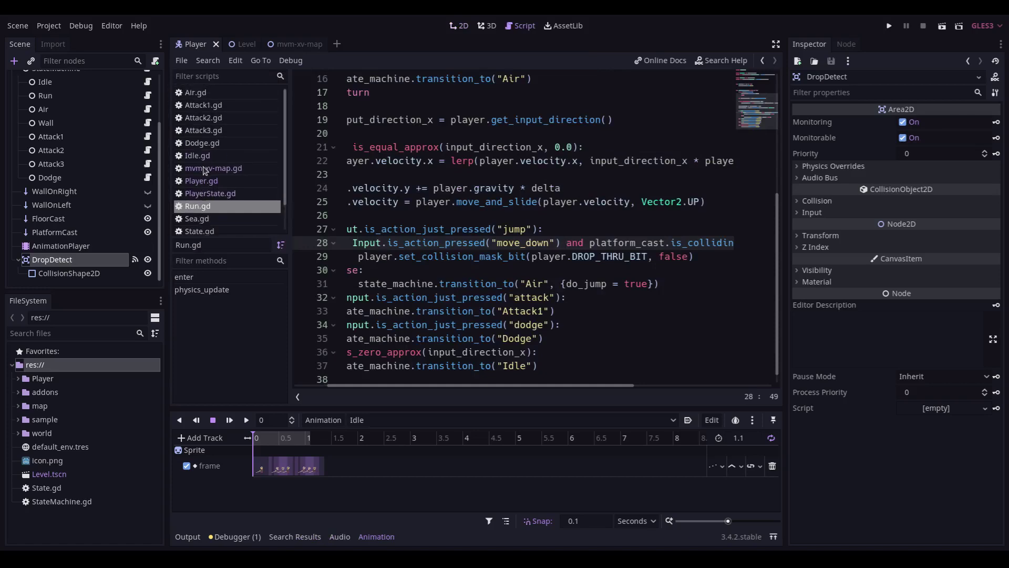
pyautogui.click(202, 183)
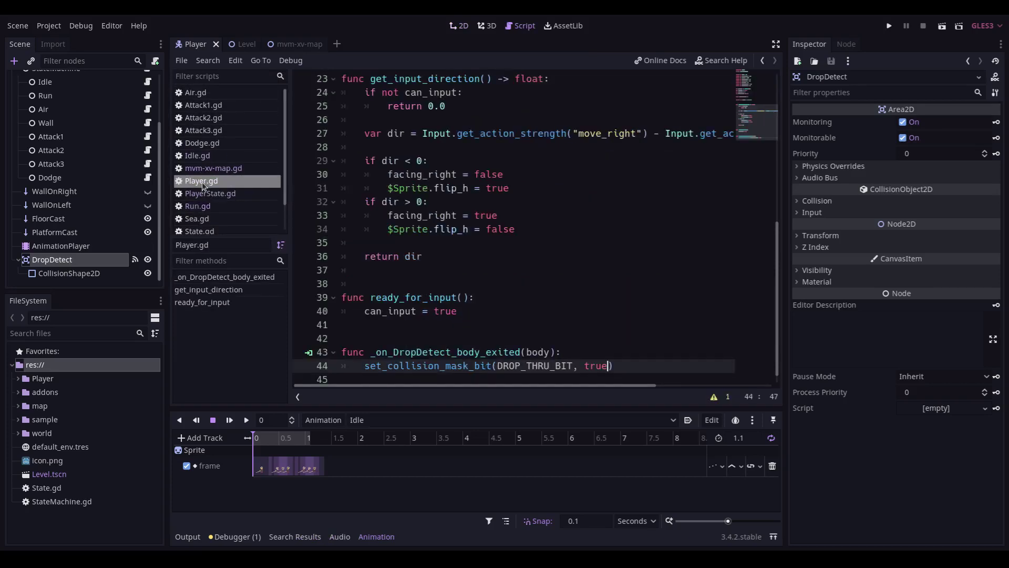
pyautogui.scroll(-1, 478, 274)
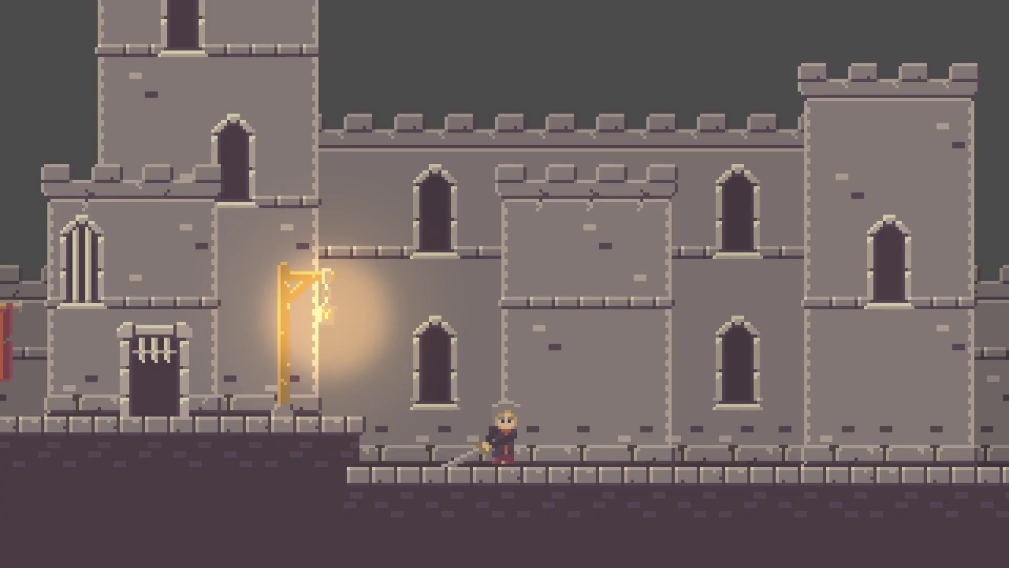
# Run the character along the floor, onto the raised step by the lamp, and into the pit
pyautogui.press('Right')
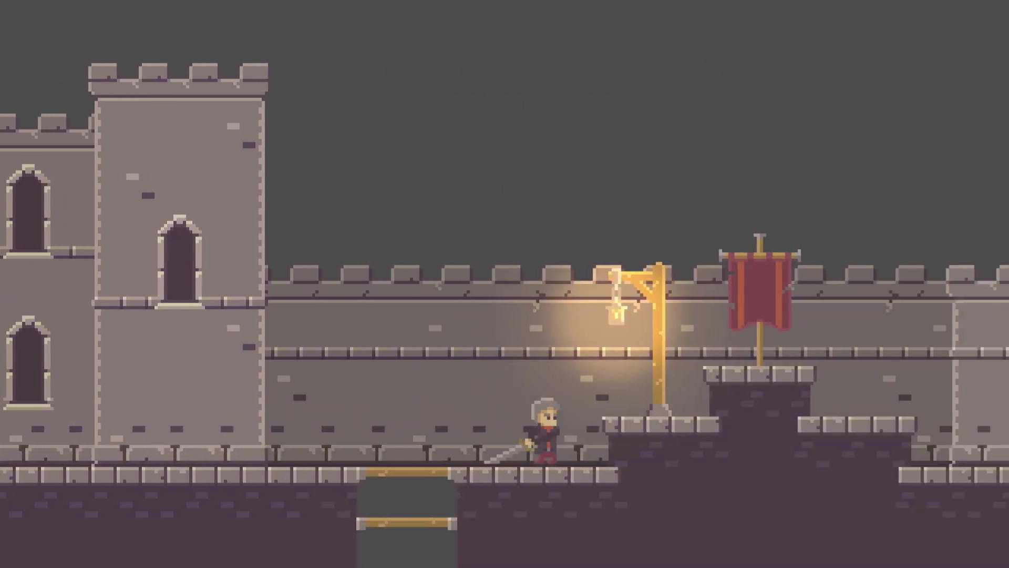
pyautogui.press('Left')
pyautogui.press('Right')
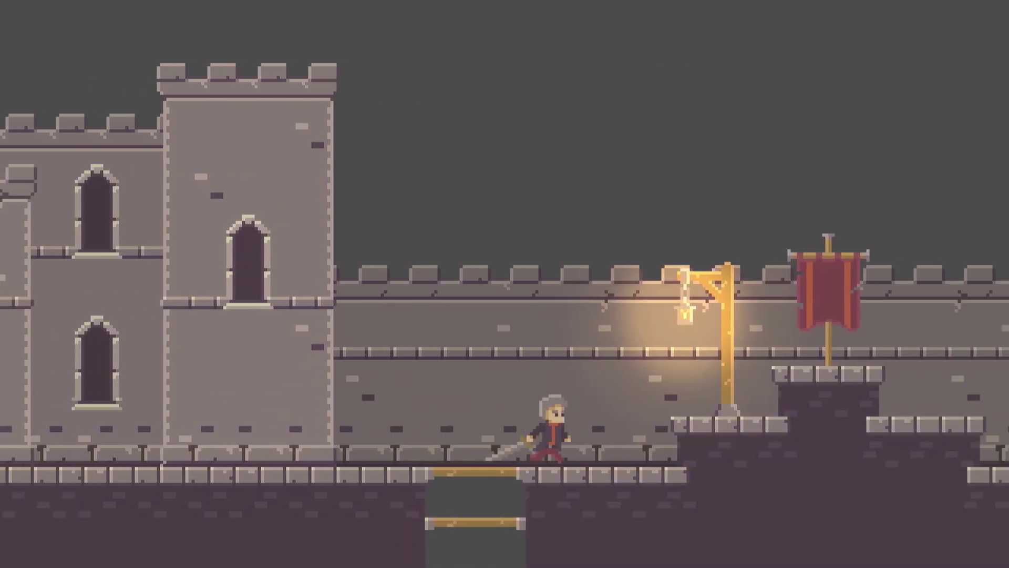
pyautogui.press('space')
pyautogui.press('Left')
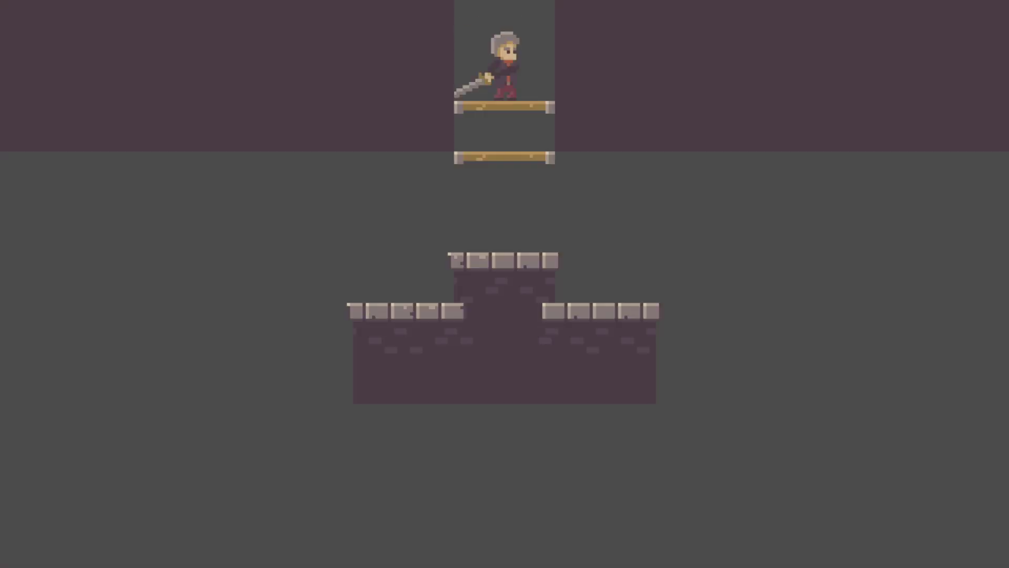
pyautogui.press('Right')
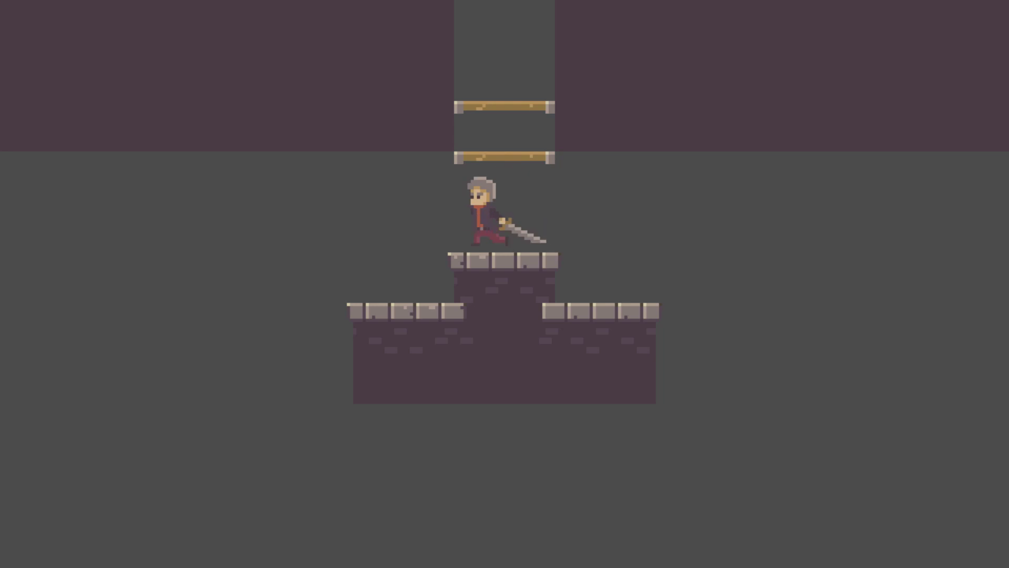
# Move between the lower platform and the raised stone ledge with repeated jumps
pyautogui.press('Right')
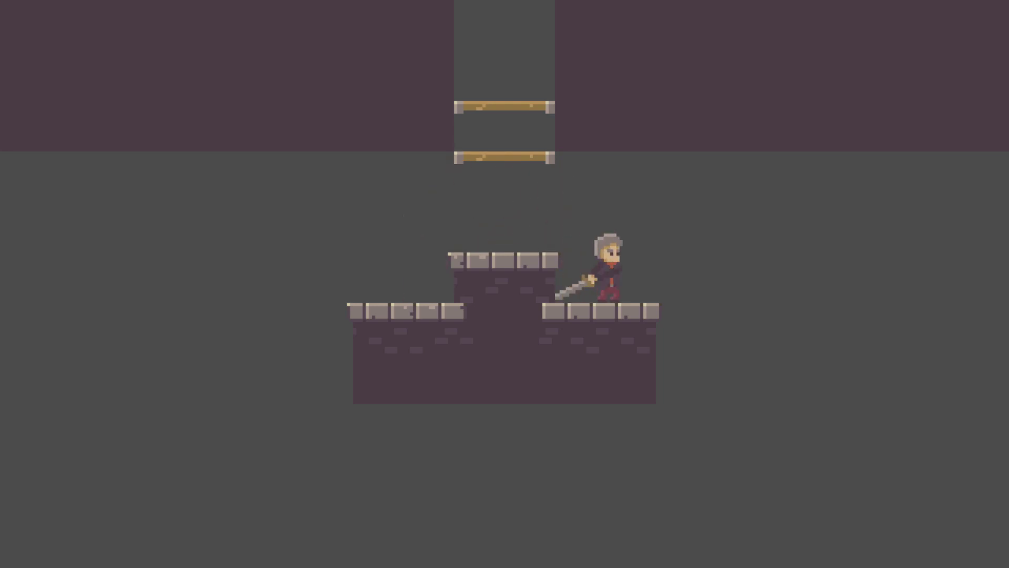
pyautogui.press('space')
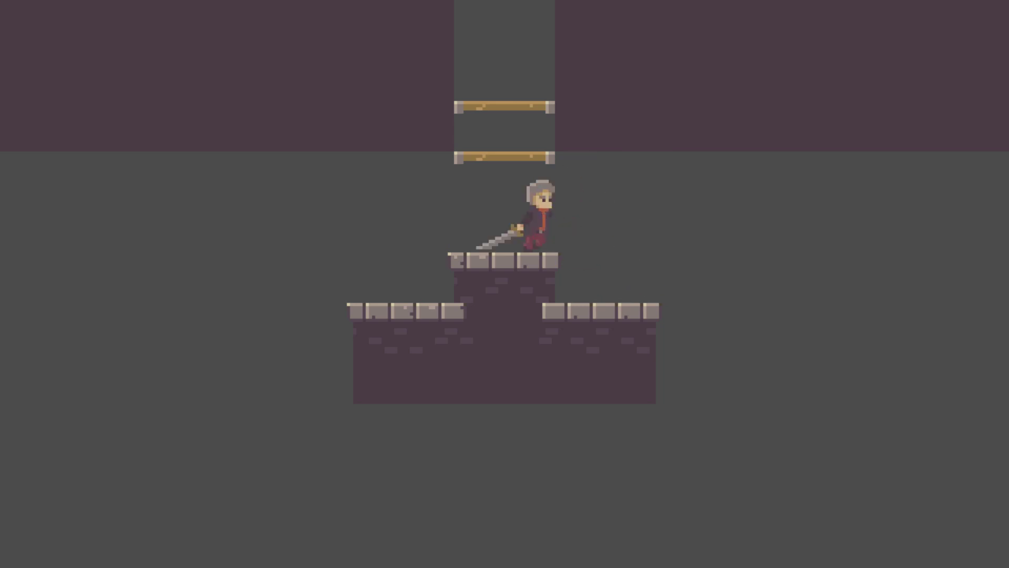
pyautogui.press('Right')
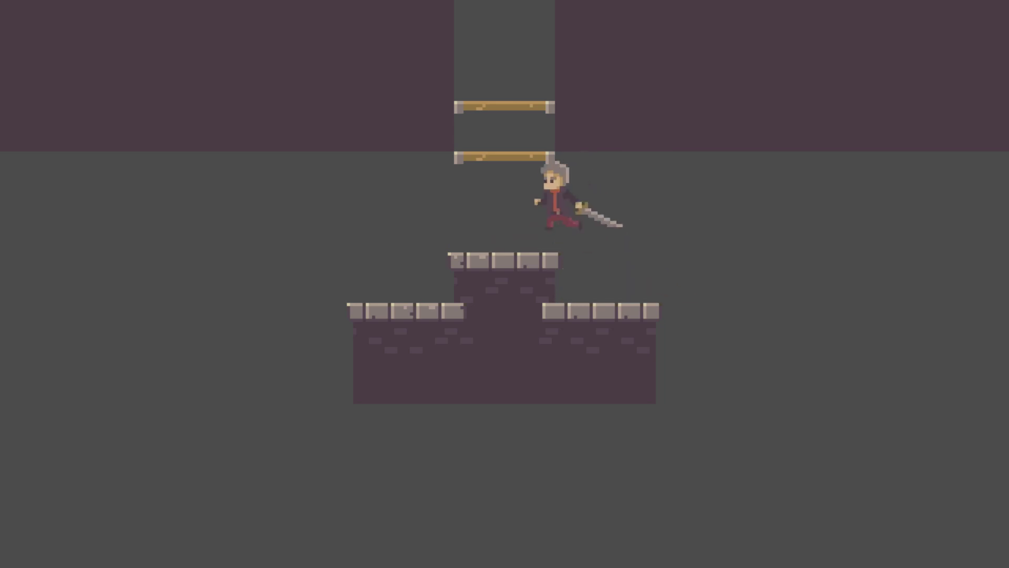
pyautogui.press('Left')
pyautogui.press('space')
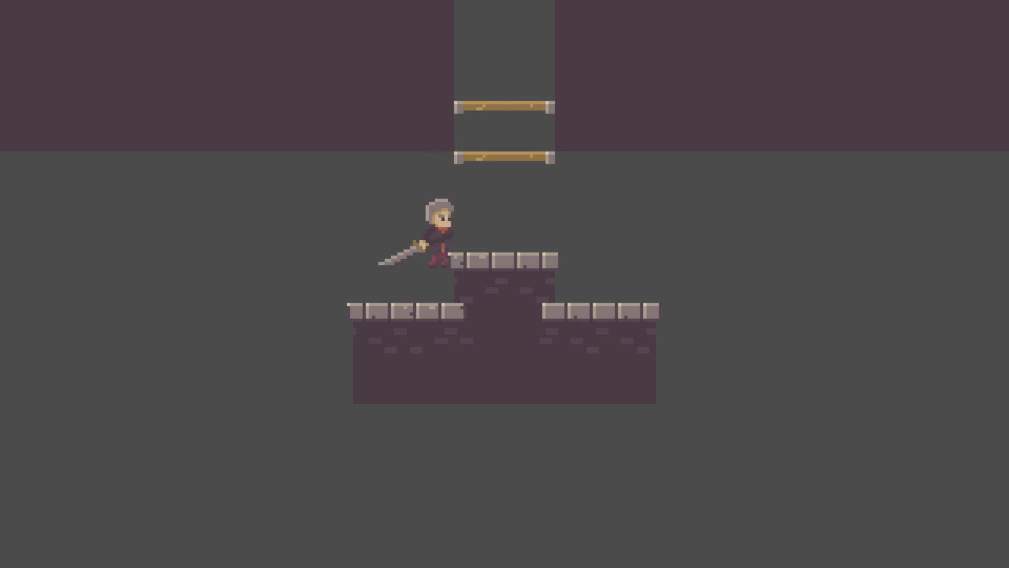
pyautogui.press('Right')
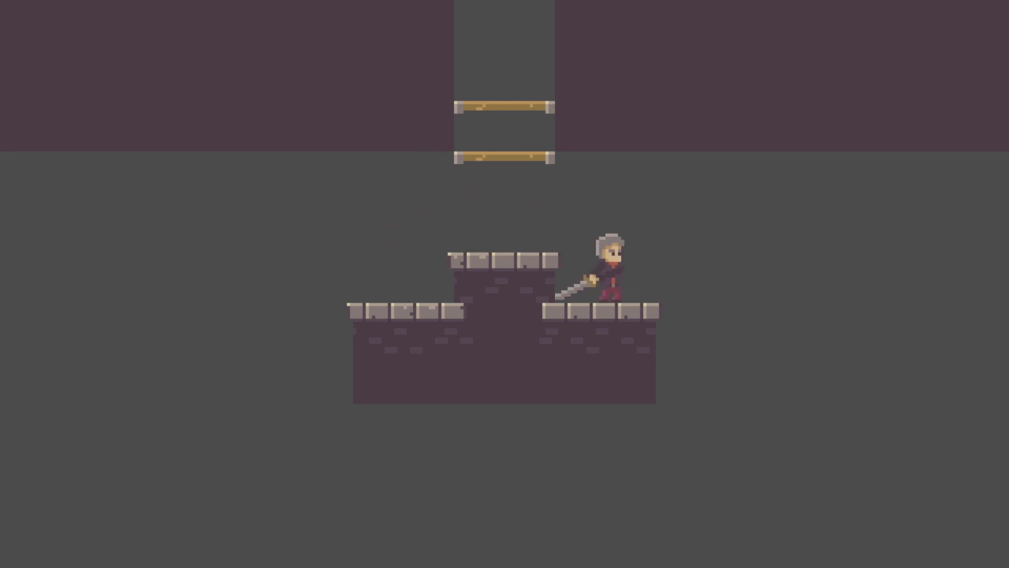
pyautogui.press('Left')
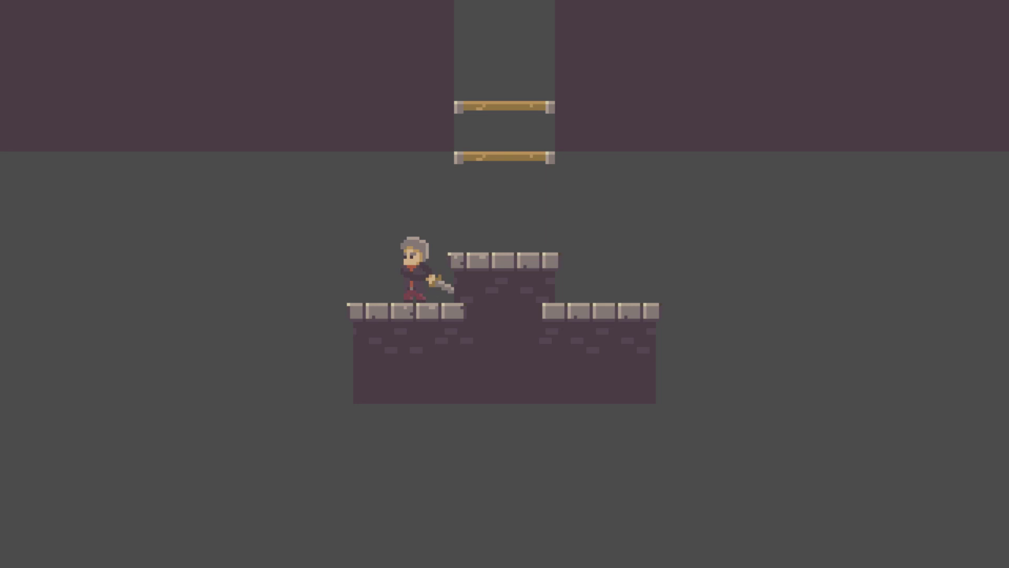
pyautogui.press('space')
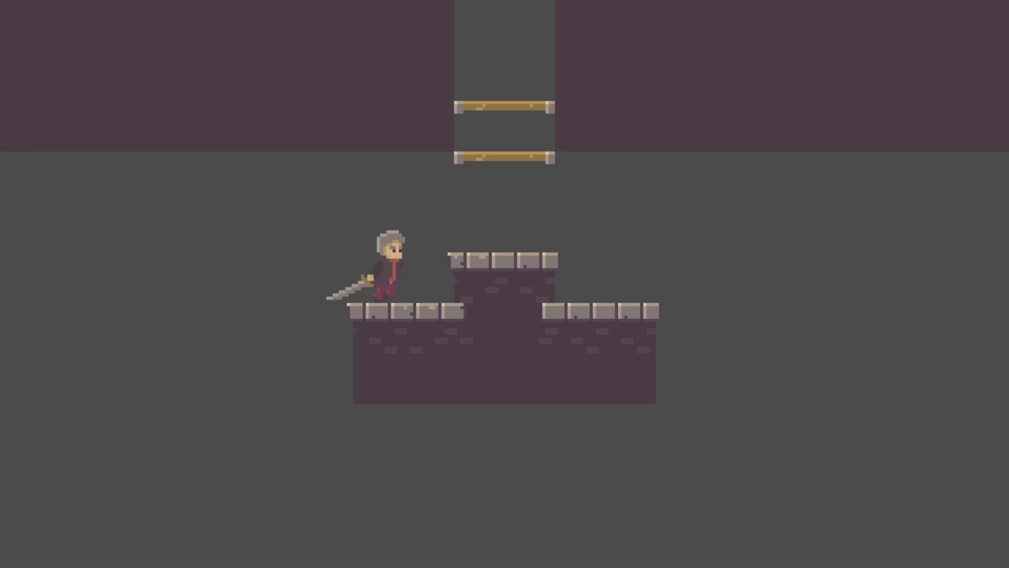
pyautogui.press('space')
# Jump up through the lower and upper wooden planks out of the shaft into the castle
pyautogui.press('Right')
pyautogui.press('space')
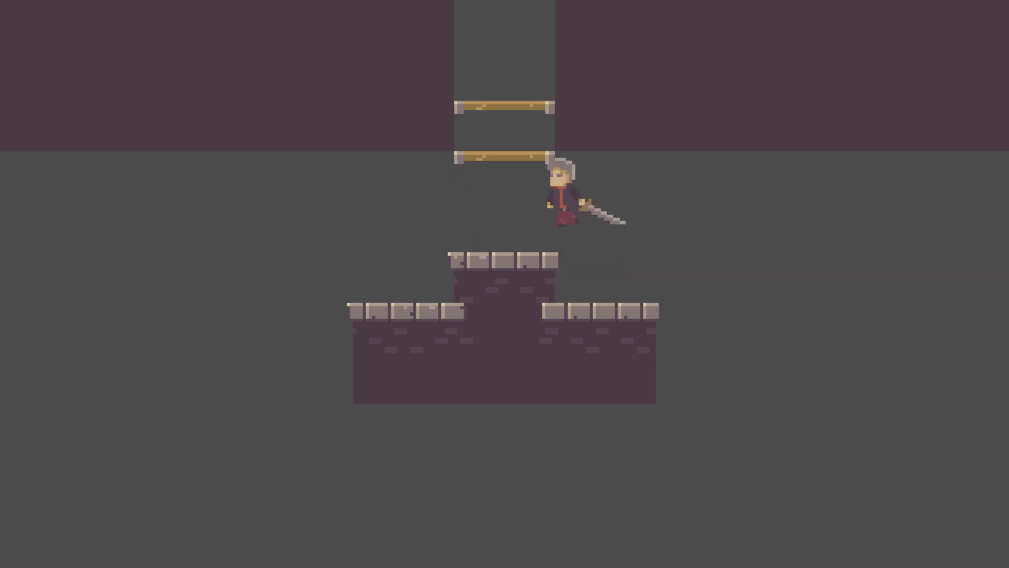
pyautogui.press('space')
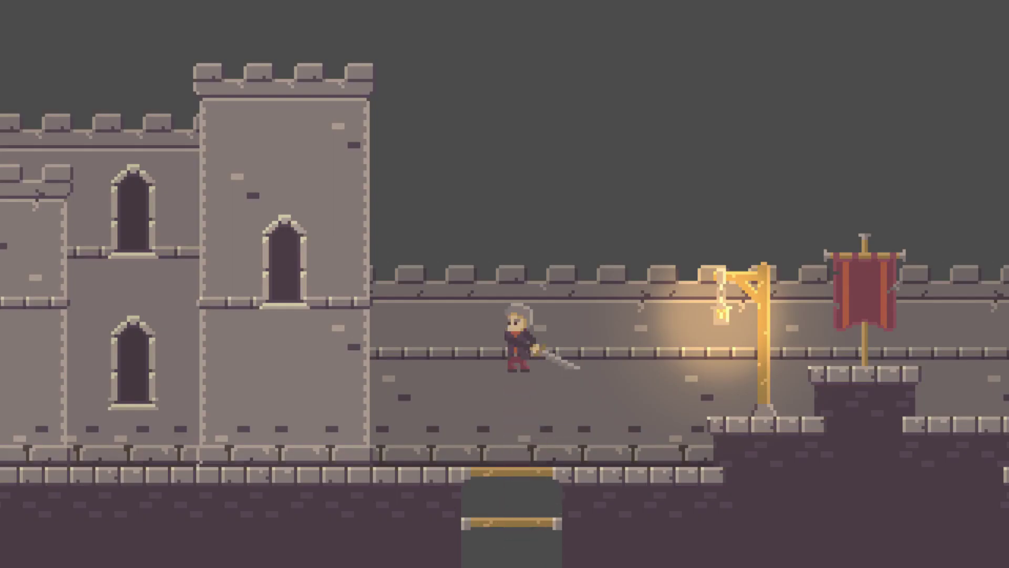
pyautogui.press('Right')
pyautogui.press('space')
pyautogui.press('space')
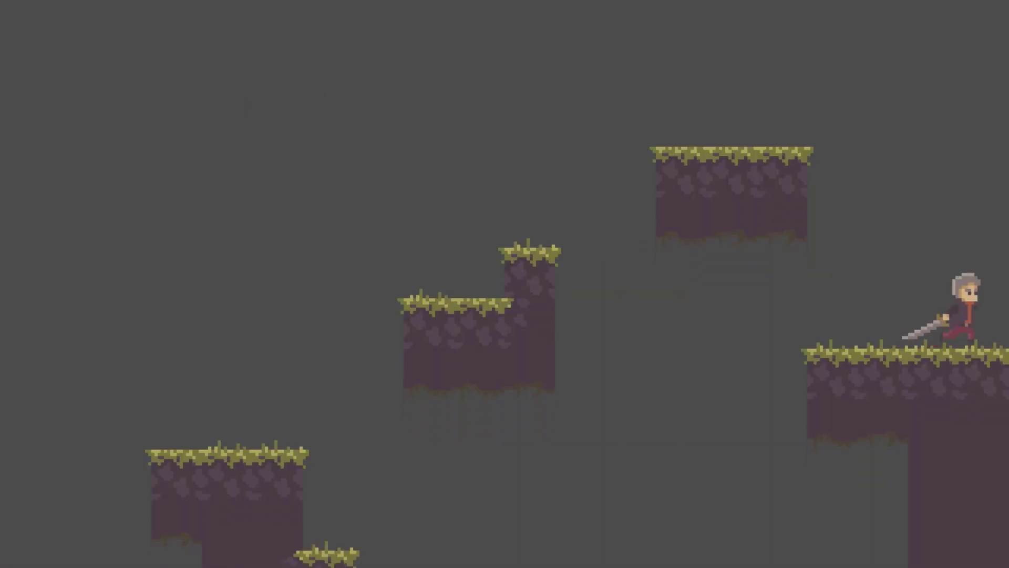
# Run and hop across the grassy ground onto the high grassy ledge
pyautogui.press('Right')
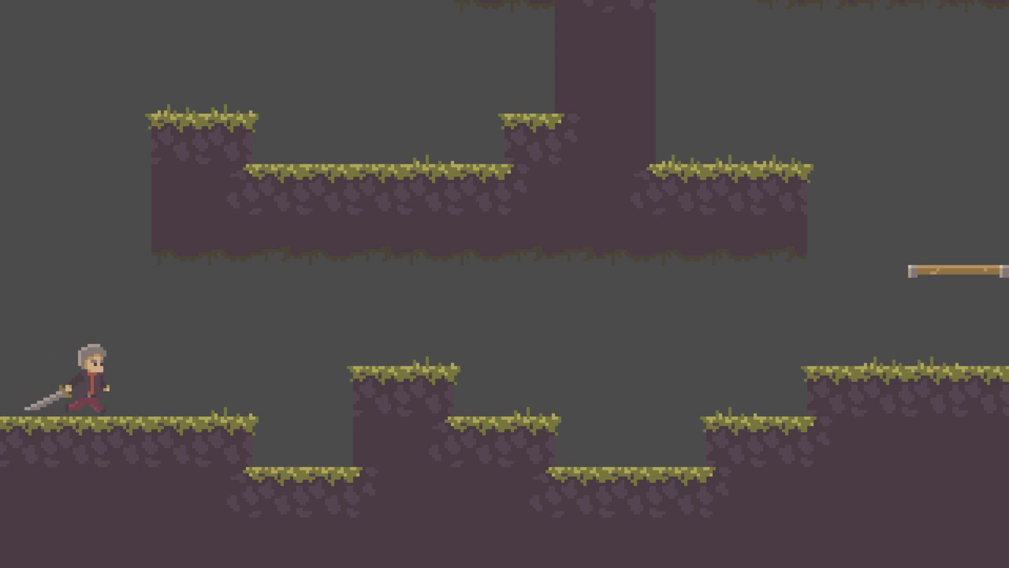
pyautogui.press('space')
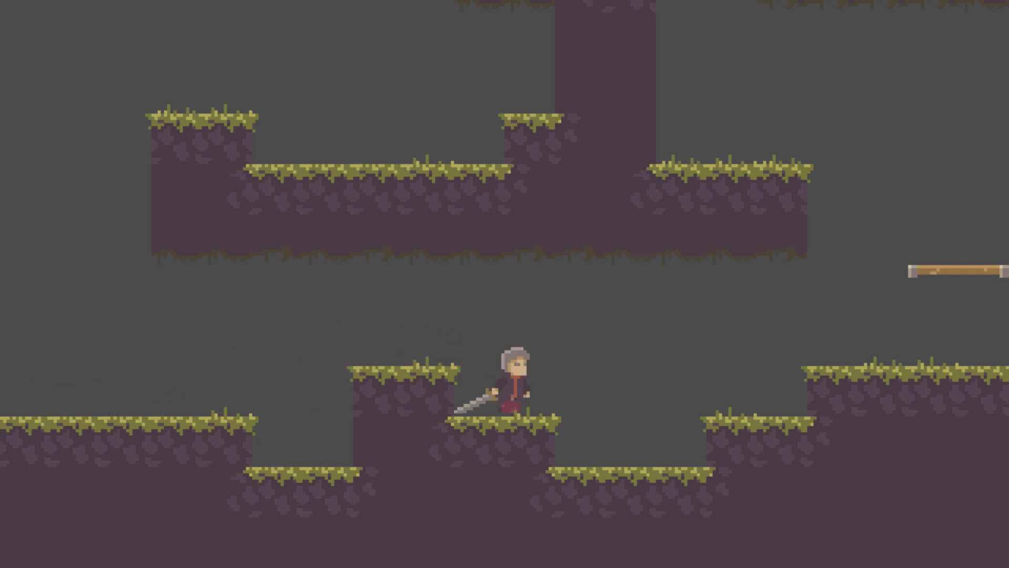
pyautogui.press('space')
pyautogui.press('Right')
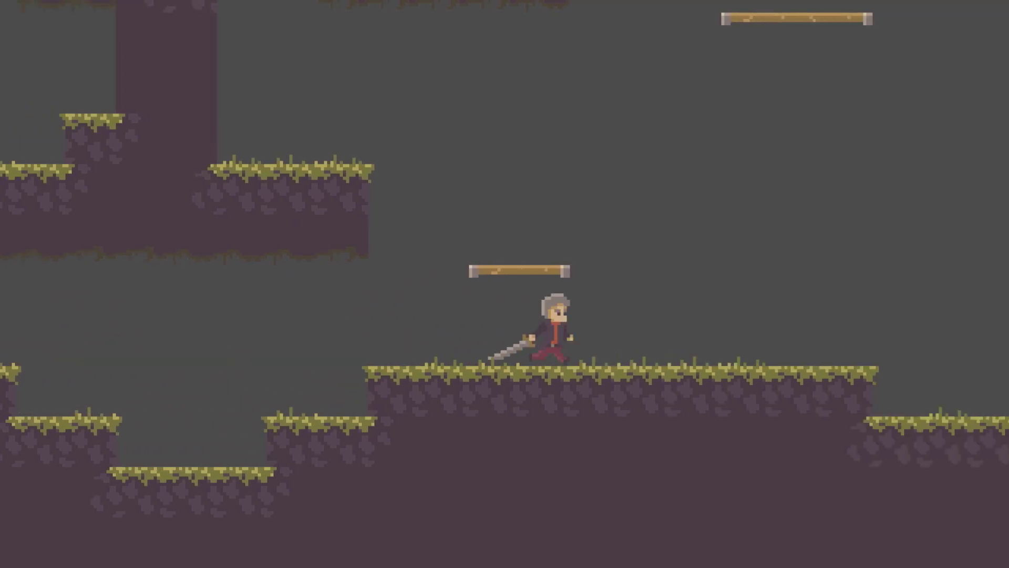
pyautogui.press('Left')
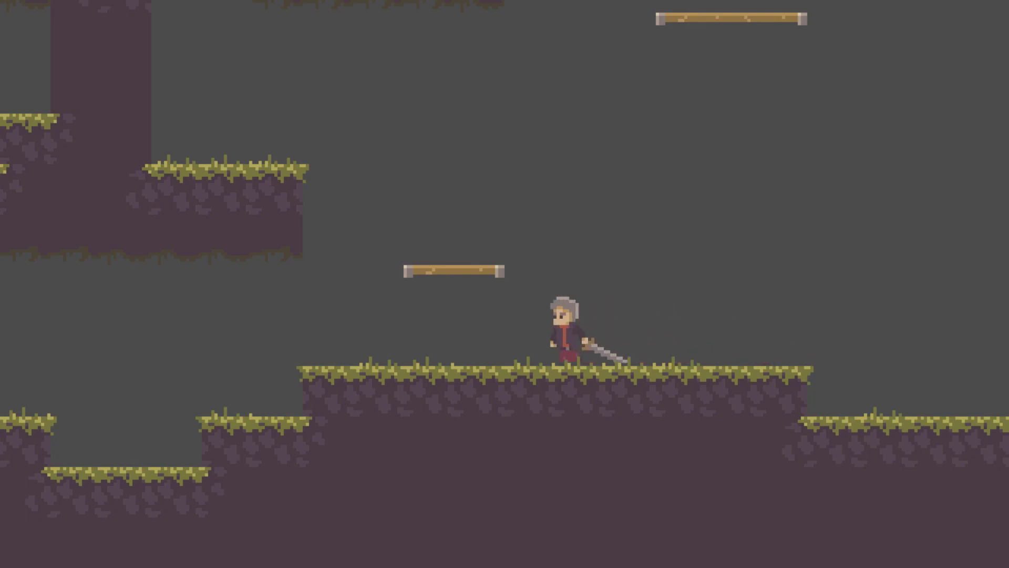
# Jump onto the wooden platform, wall-jump off the pillar, then drop through to the ground
pyautogui.press('space')
pyautogui.press('space')
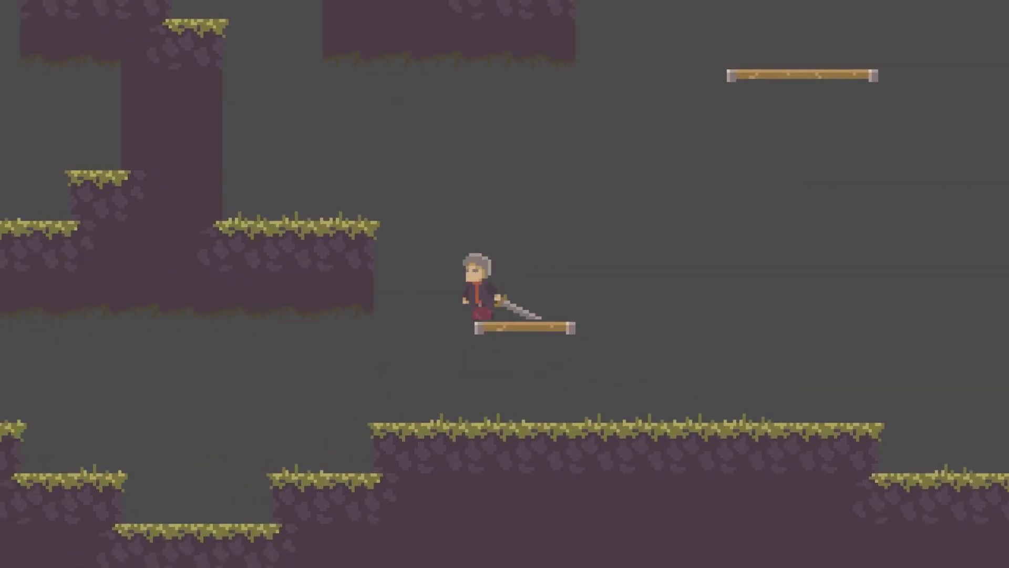
pyautogui.press('space')
pyautogui.press('space')
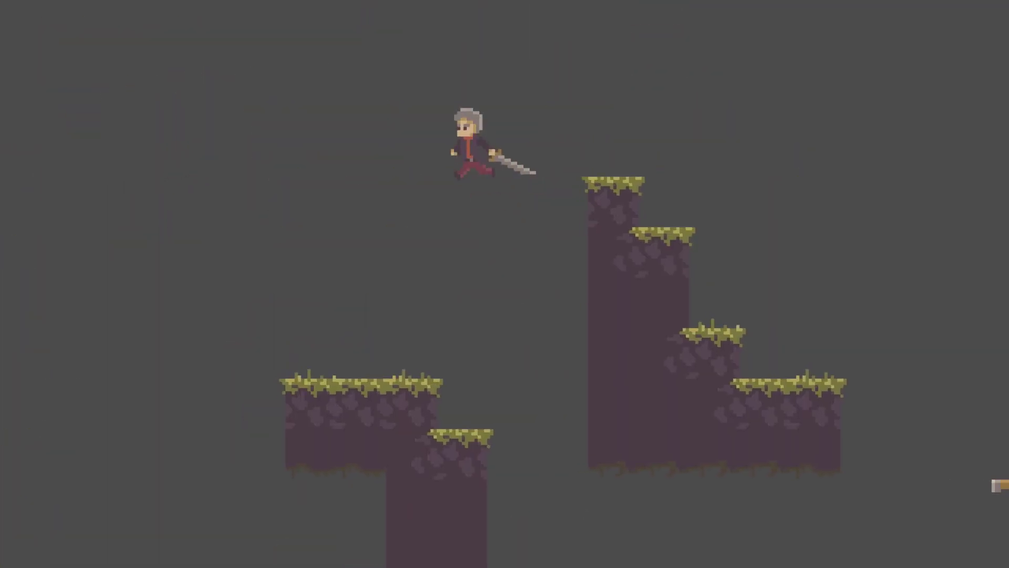
pyautogui.press('space')
pyautogui.press('Right')
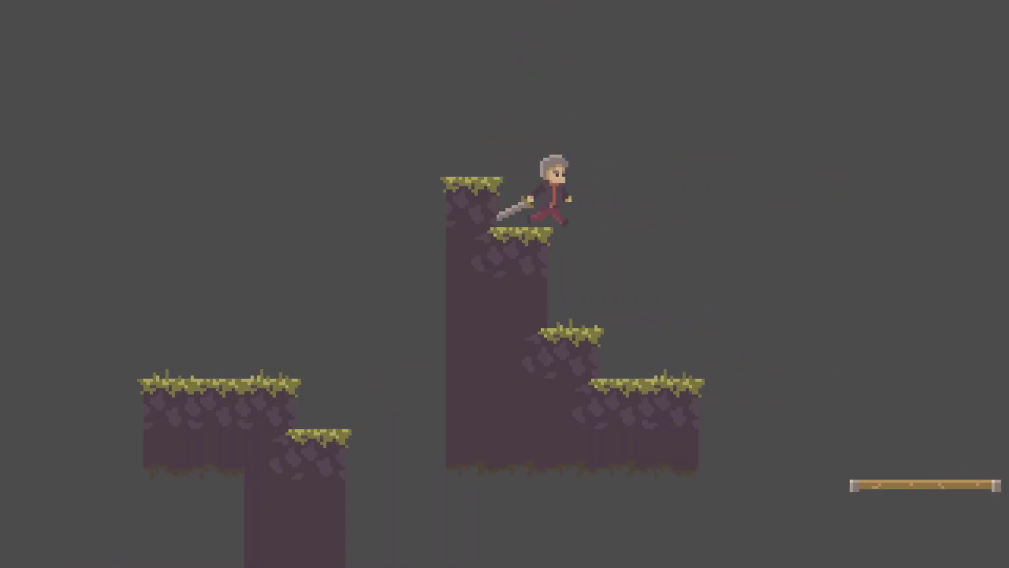
pyautogui.press('space')
pyautogui.press('Right')
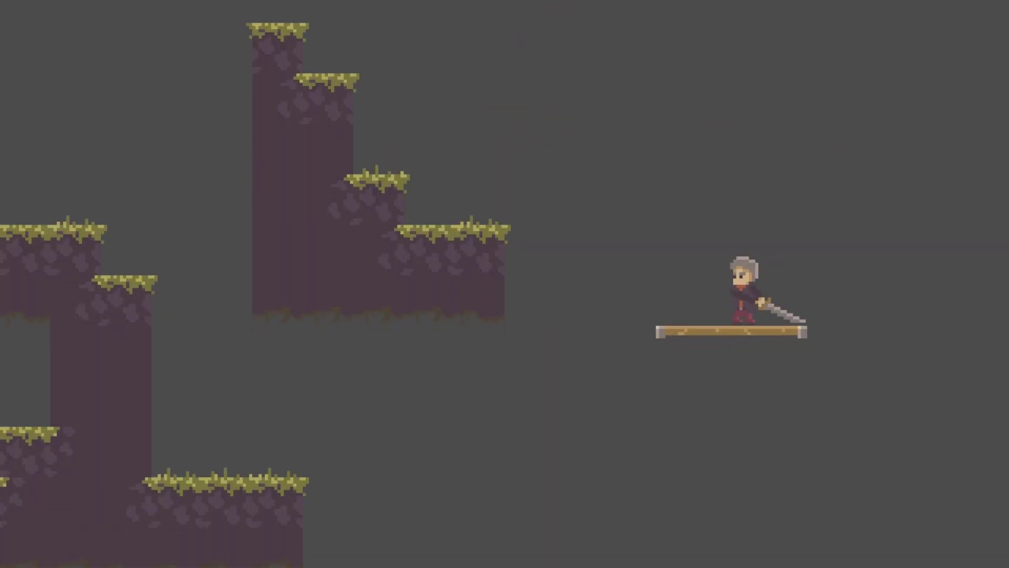
pyautogui.press('Down')
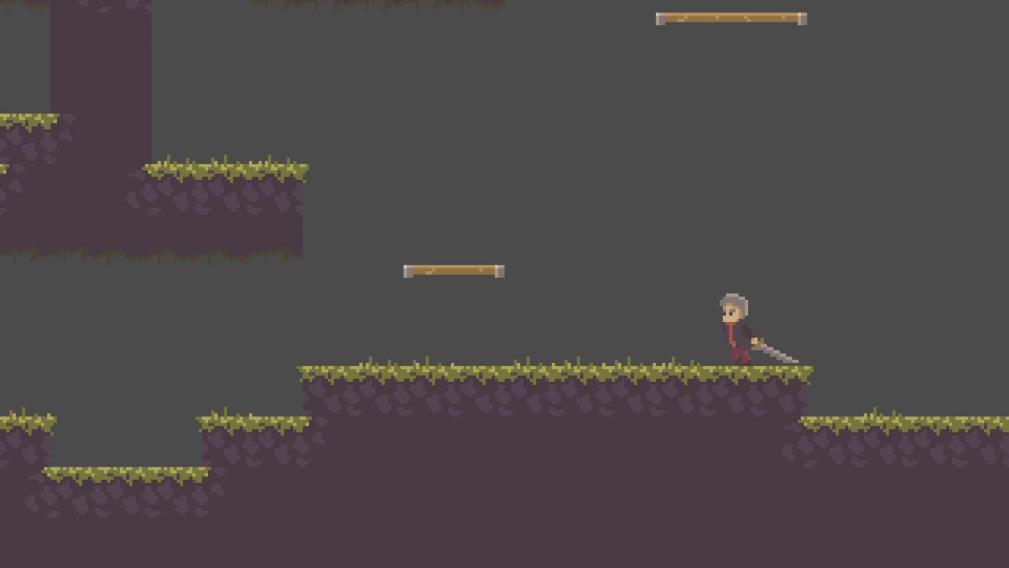